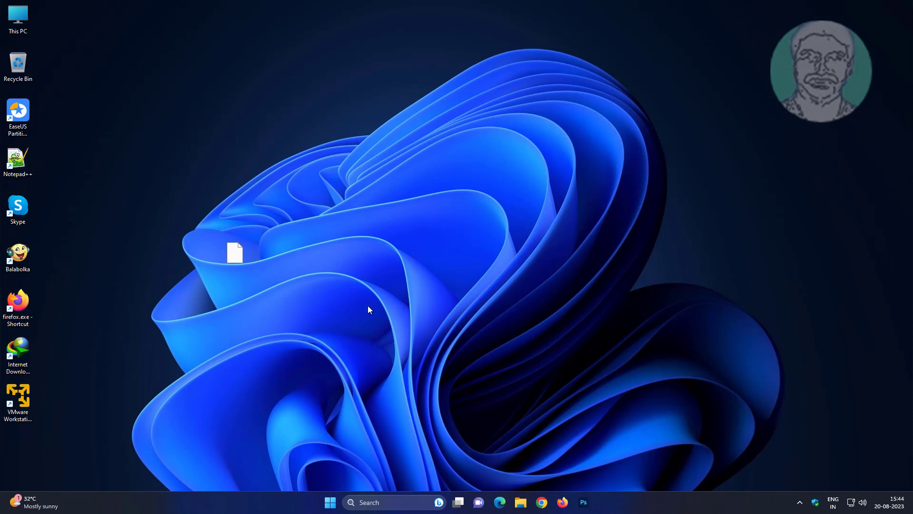
Step: Reposition the blank white icon on the desktop and display the actions available for it
mouse_move(243, 304)
mouse_down()
mouse_move(244, 296)
mouse_move(240, 302)
mouse_up()
right_click(239, 301)
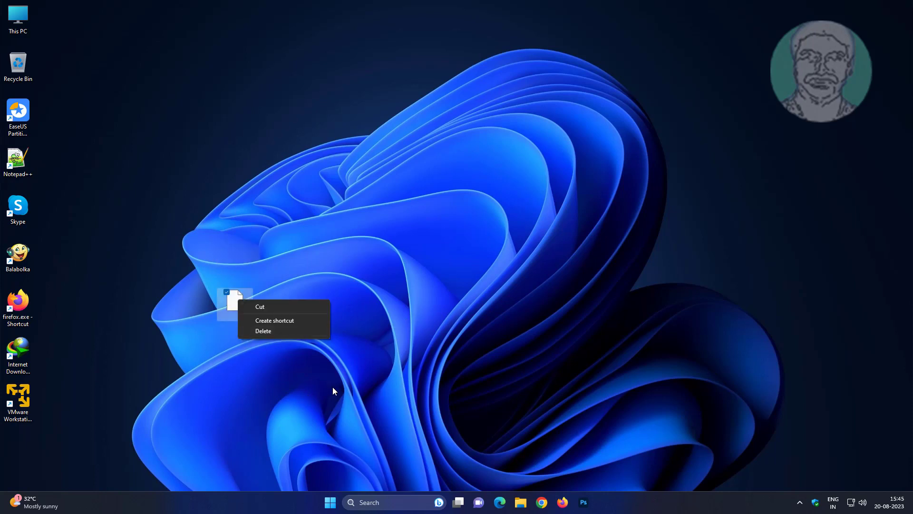
Step: Search Windows for regedit and launch Registry Editor
click(403, 502)
text(rege)
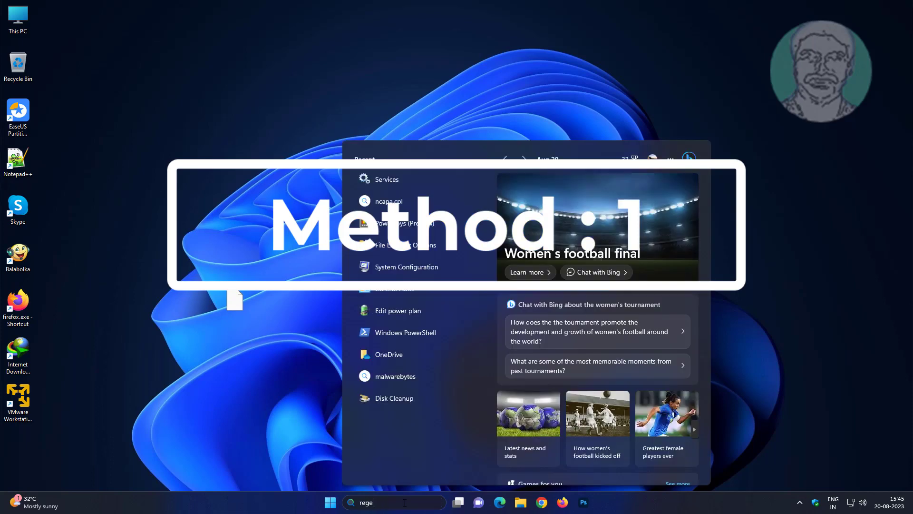
text(dit)
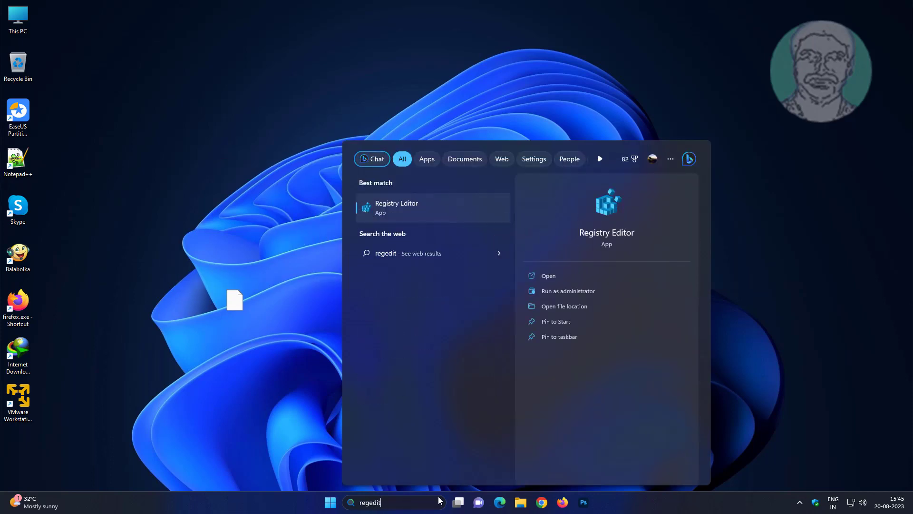
right_click(419, 213)
click(434, 220)
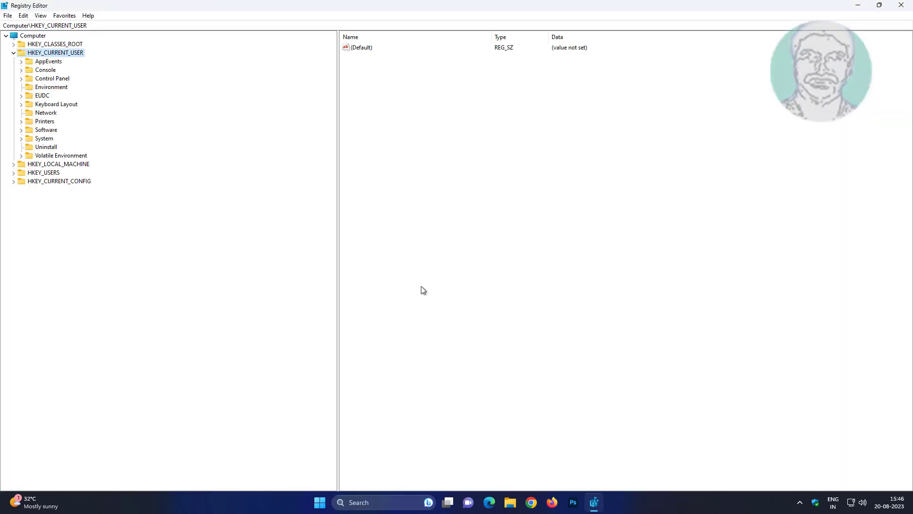
Step: Collapse the HKEY_CURRENT_USER branch and expand HKEY_LOCAL_MACHINE down to its SOFTWARE key
click(13, 52)
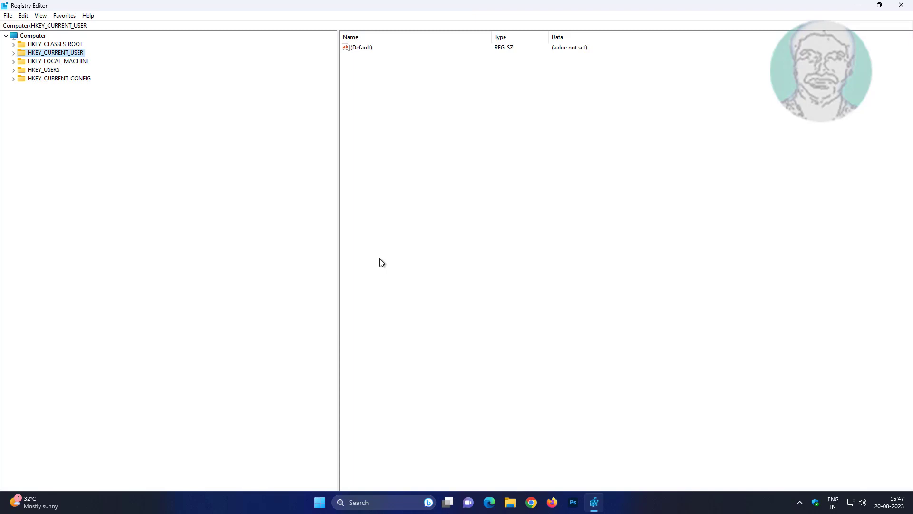
click(73, 61)
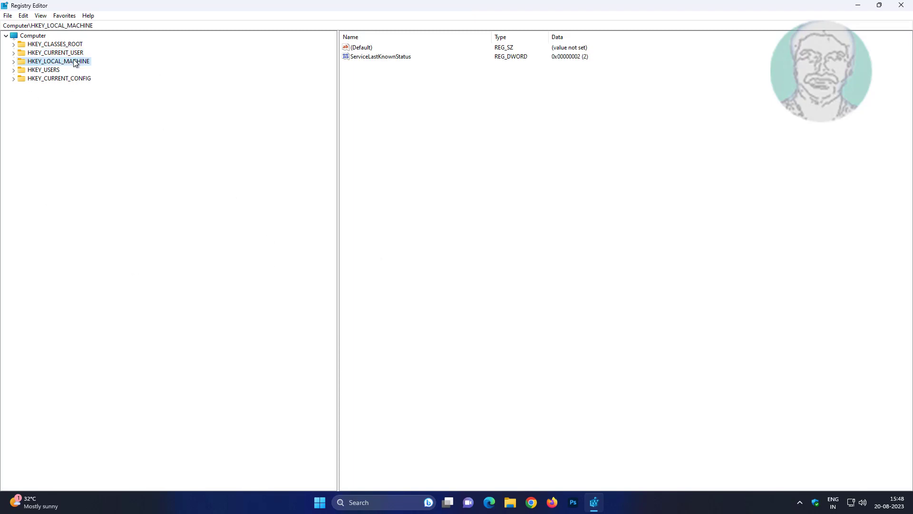
click(13, 61)
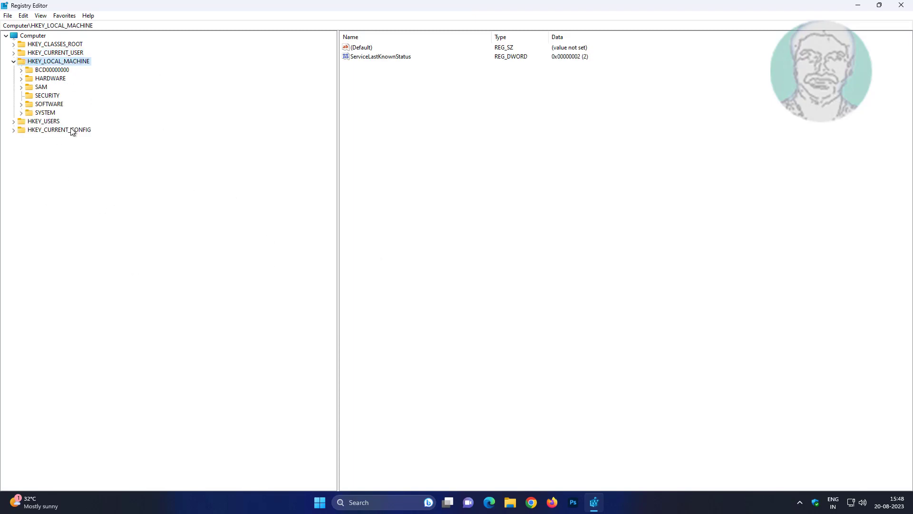
click(60, 105)
click(21, 104)
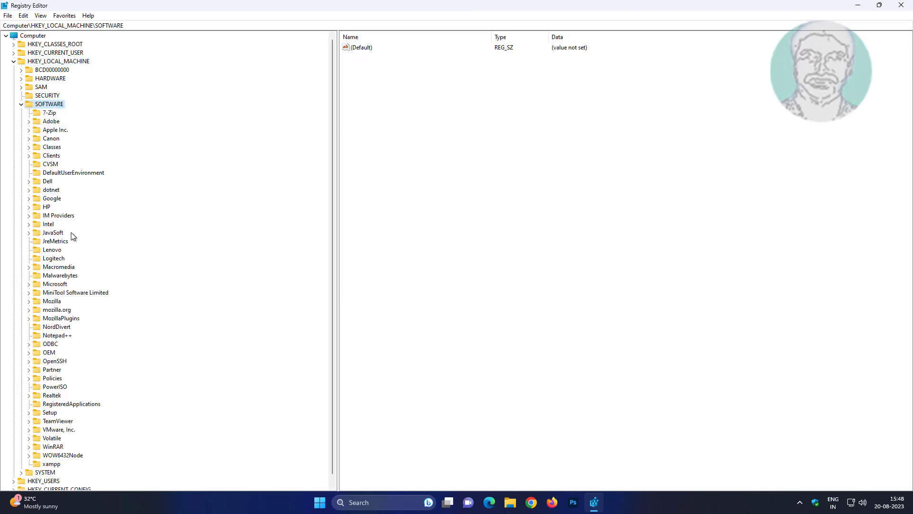
Step: Expand the Microsoft key under HKEY_LOCAL_MACHINE\SOFTWARE, and its Windows subkey
click(64, 284)
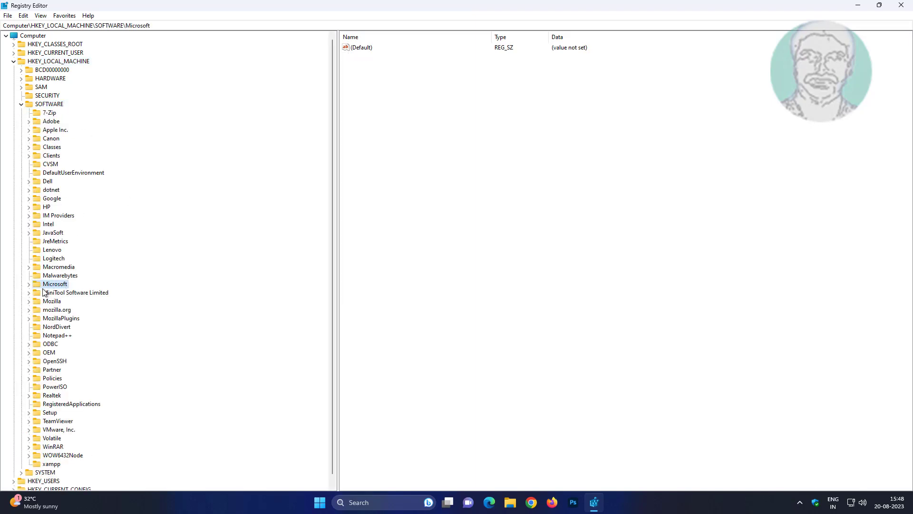
click(28, 284)
click(86, 277)
key(w)
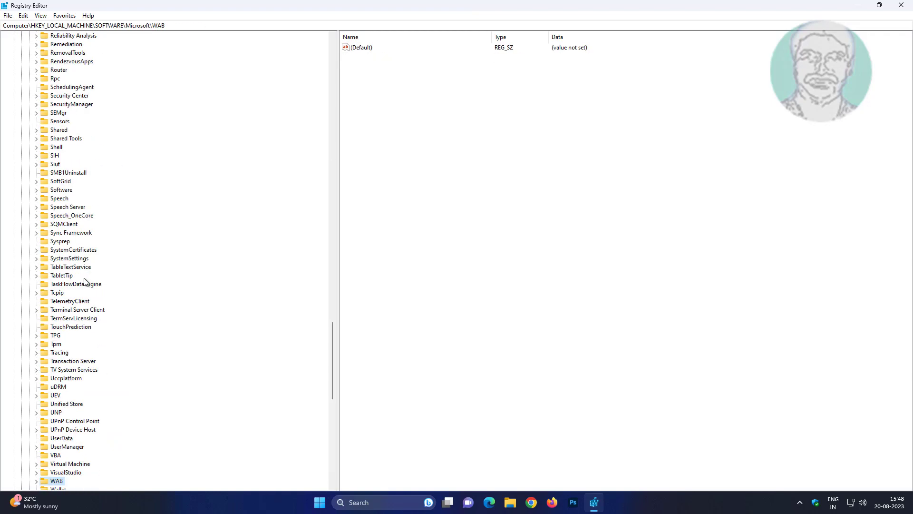
scroll(125, 338, down, 5)
scroll(126, 345, down, 6)
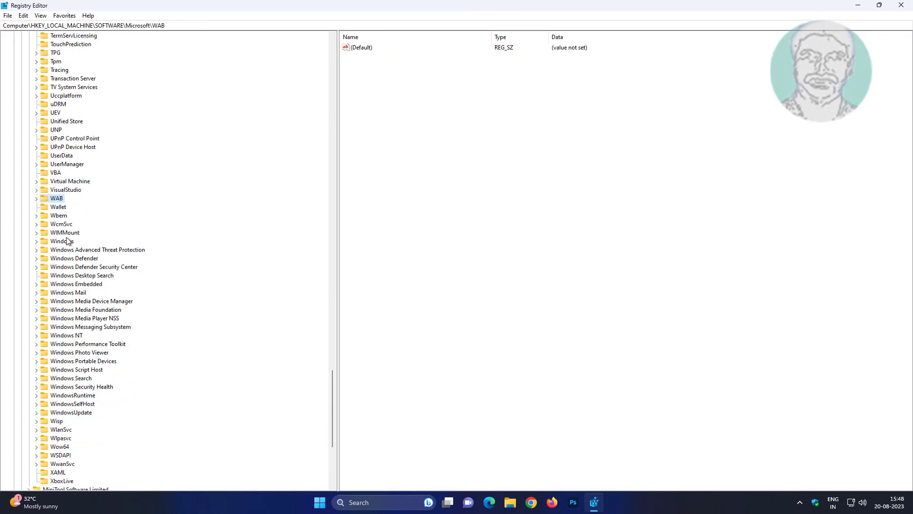
click(66, 243)
click(37, 240)
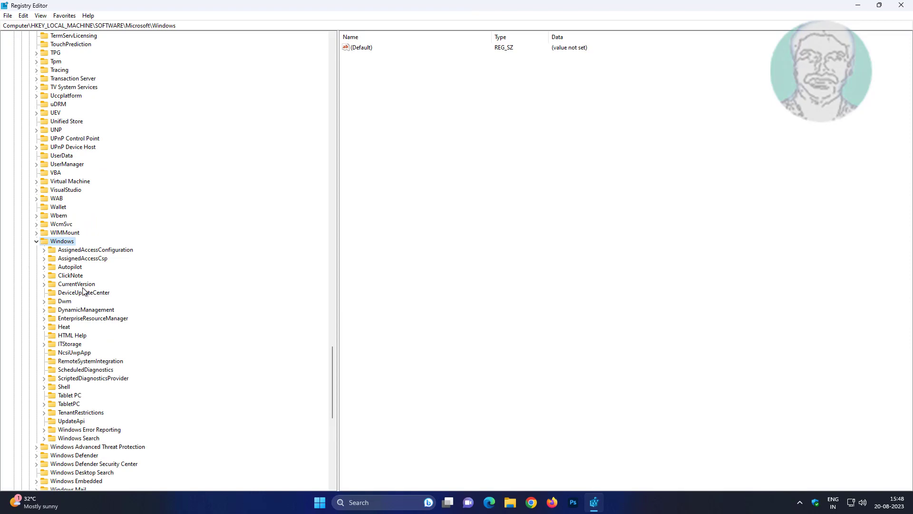
Step: Expand the CurrentVersion key under Microsoft\Windows, and its Explorer subkey
click(75, 285)
click(44, 284)
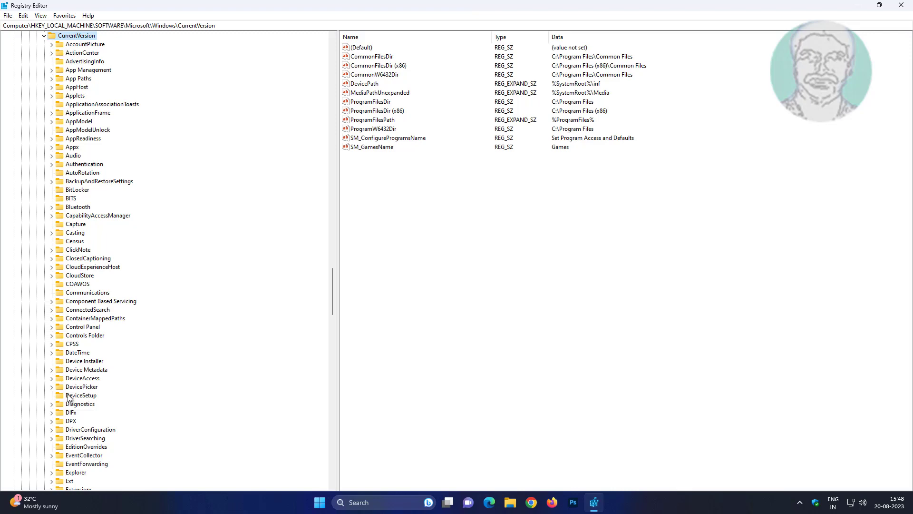
scroll(71, 397, down, 5)
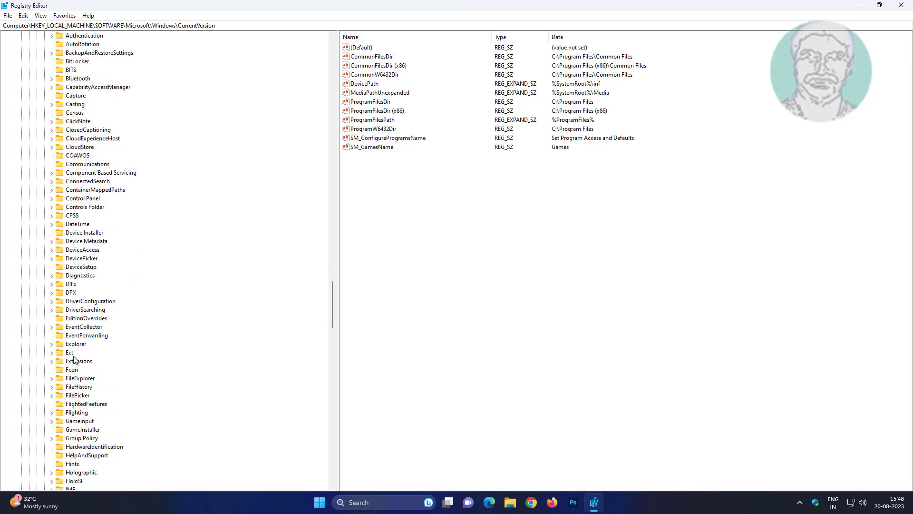
click(61, 345)
click(52, 345)
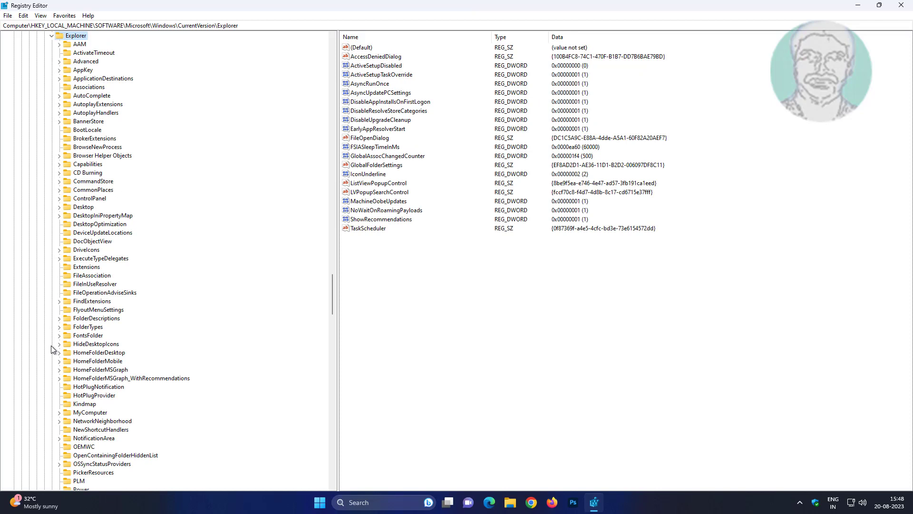
Step: Expand the Desktop key under Explorer, and its NameSpace subkey
click(79, 311)
scroll(89, 202, up, 3)
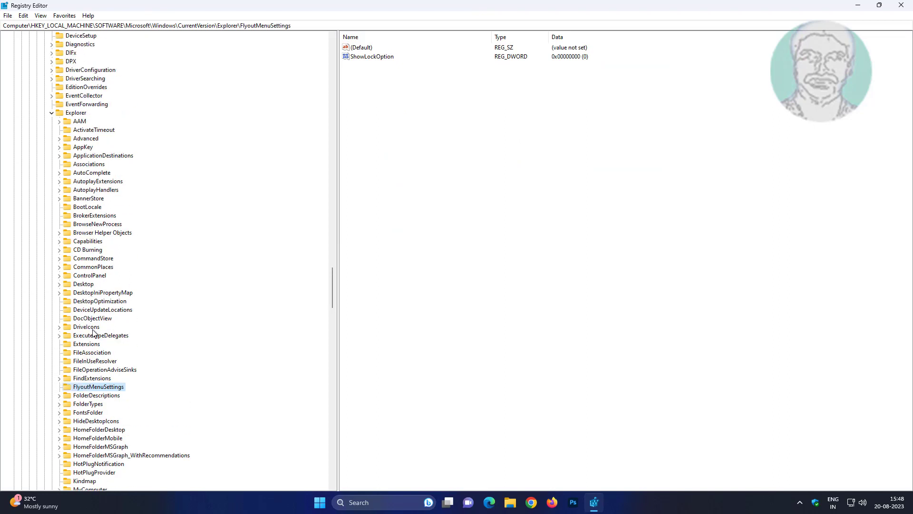
click(81, 285)
click(59, 284)
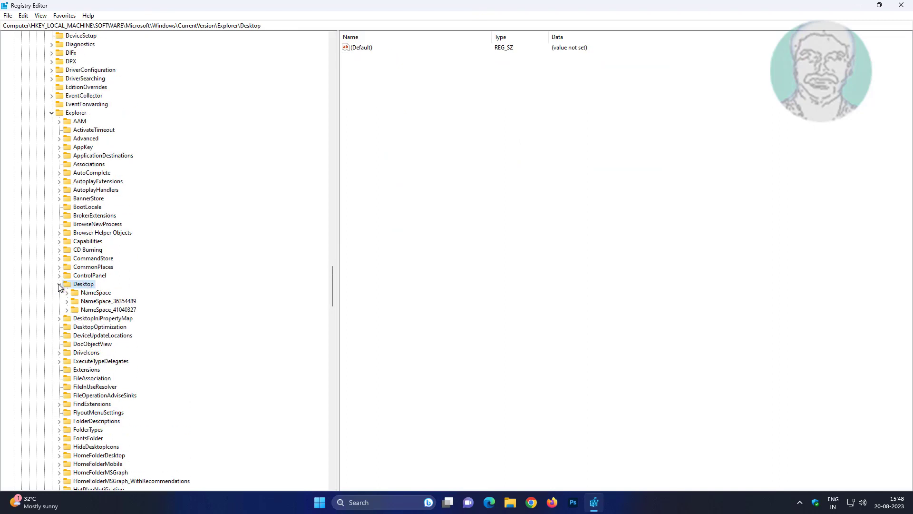
click(76, 292)
click(67, 293)
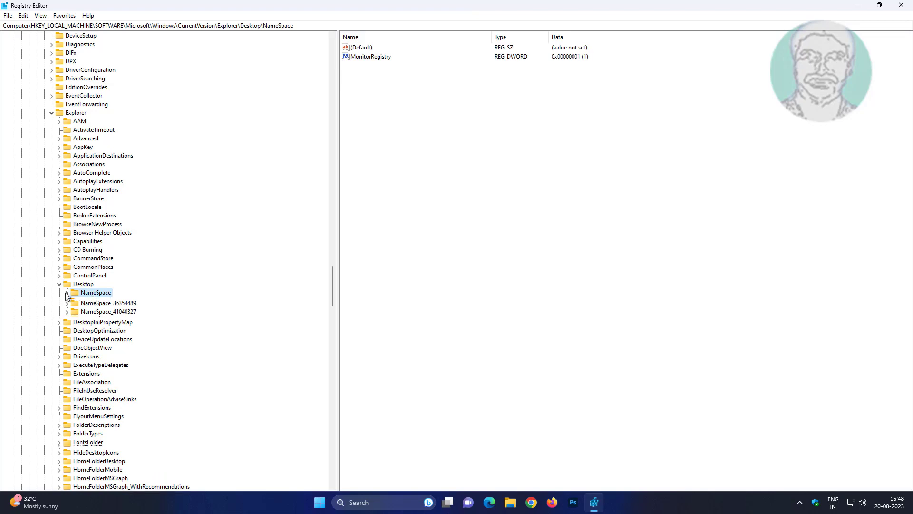
Step: Inspect the default data of the {138508BC-1E03-49EA-9C8F-EA9E1D05D65D} and {031E4825-7B94-4dc3-B131-E946B44C8DD5} subkeys in NameSpace
scroll(193, 357, down, 5)
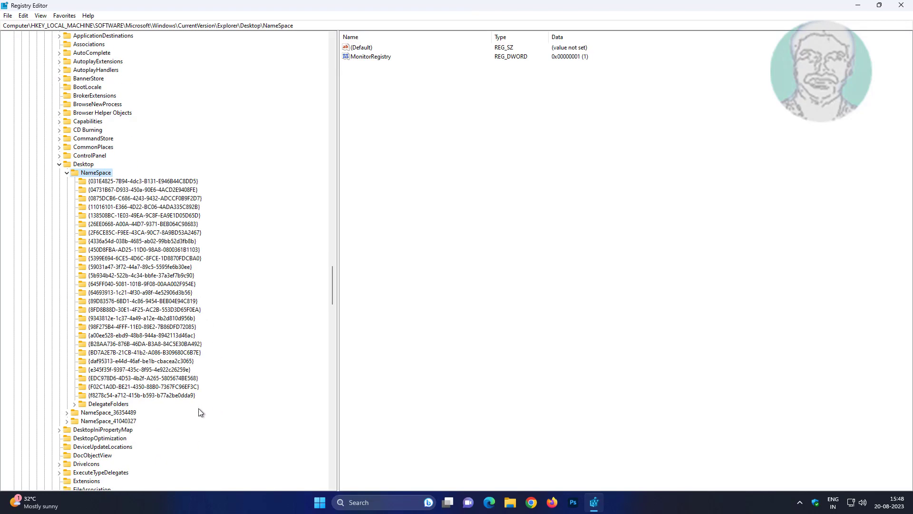
click(194, 216)
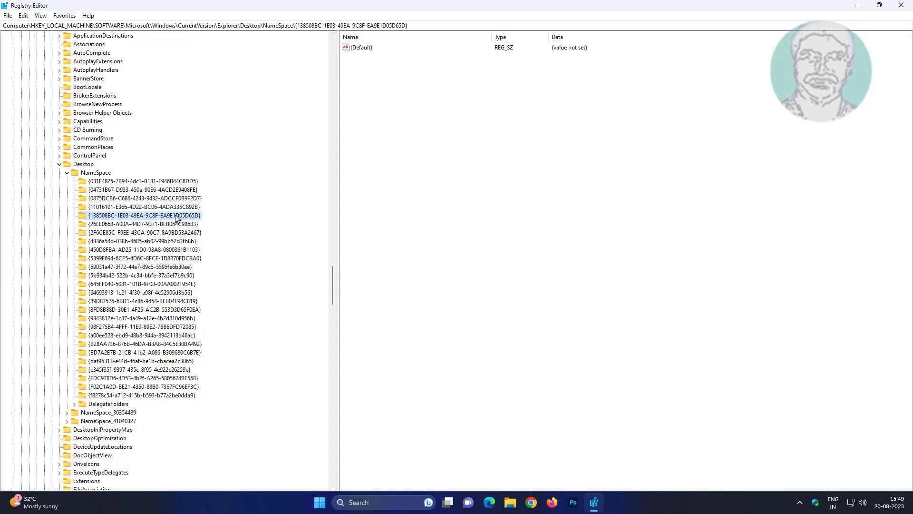
click(190, 182)
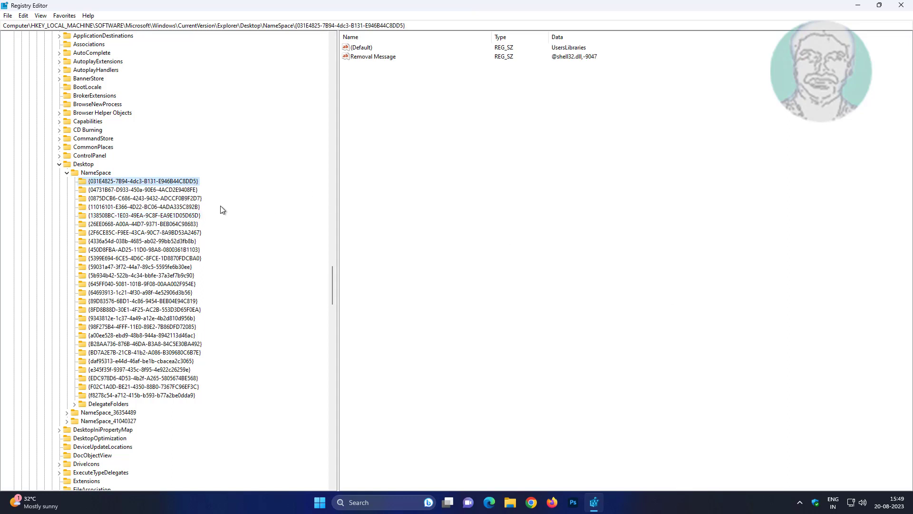
click(191, 198)
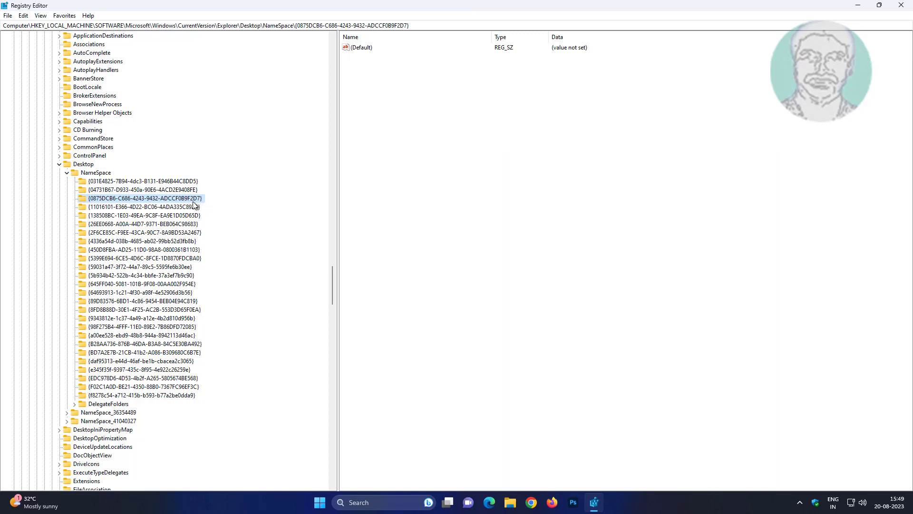
right_click(194, 199)
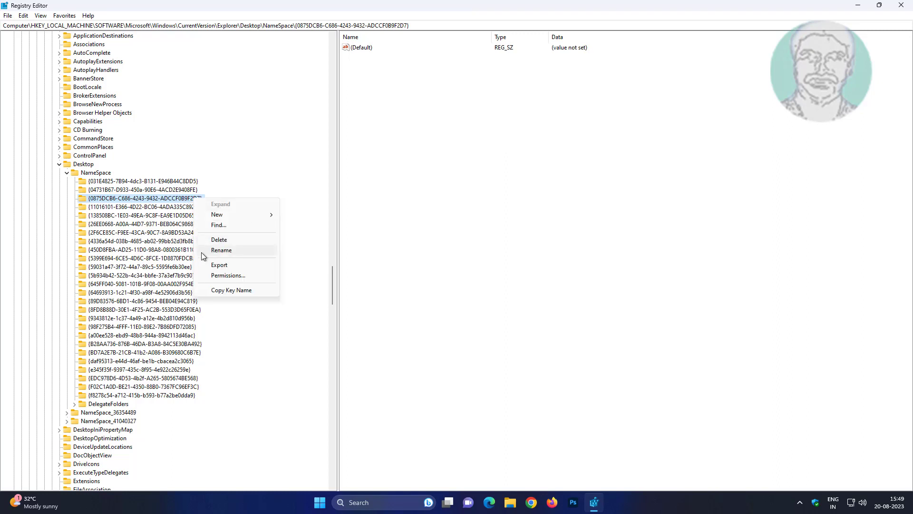
click(226, 242)
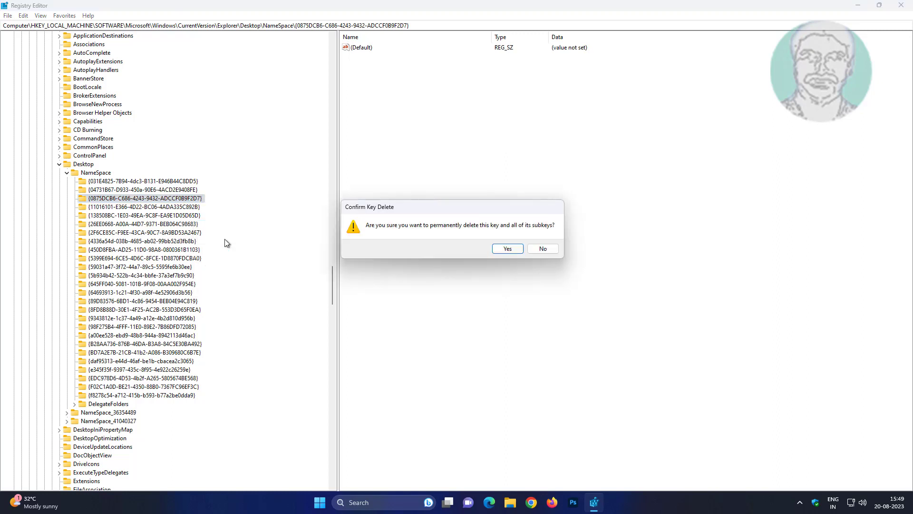
click(504, 247)
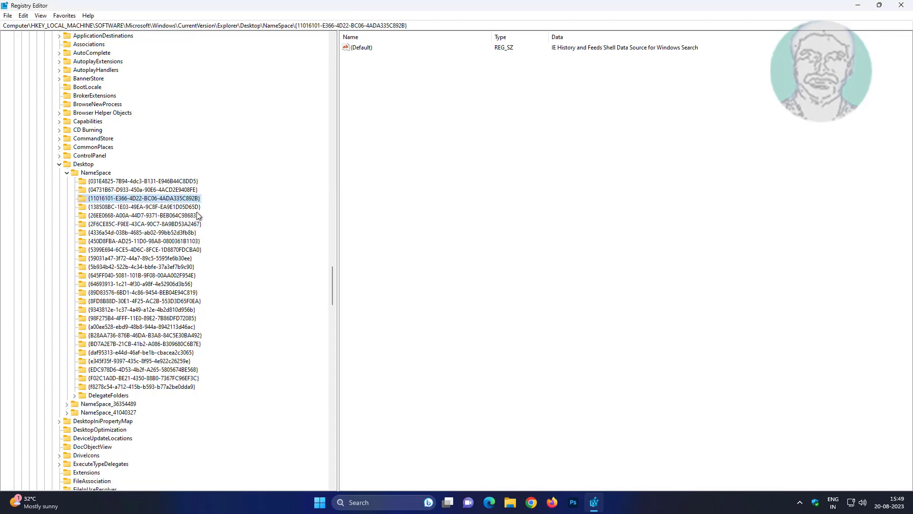
Step: Delete the {138508BC-1E03-49EA-9C8F-EA9E1D05D65D} subkey from NameSpace and confirm the permanent deletion
click(196, 207)
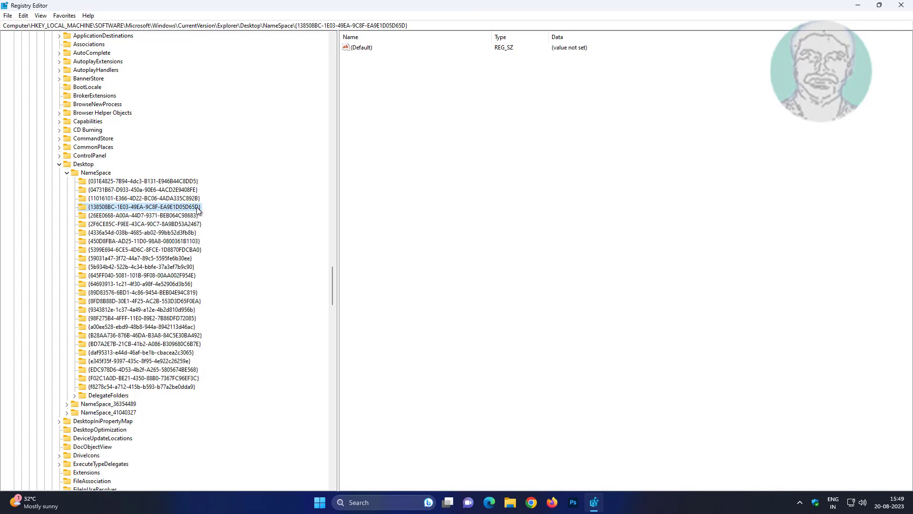
right_click(197, 209)
click(242, 249)
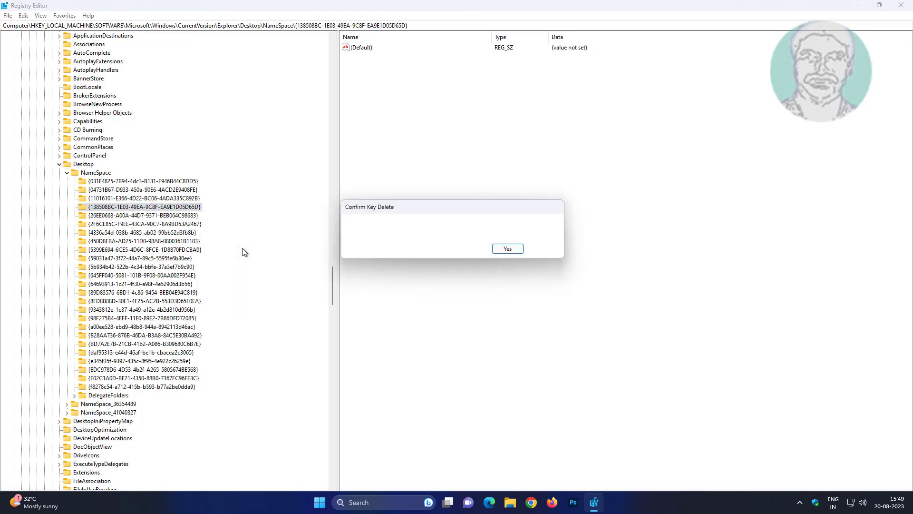
click(507, 249)
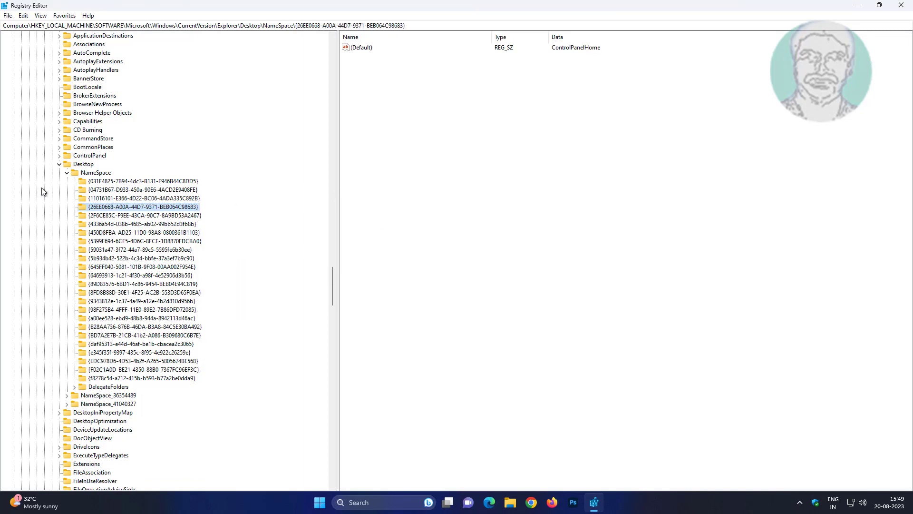
Step: Collapse the expanded branches from NameSpace back up to HKEY_LOCAL_MACHINE
click(67, 173)
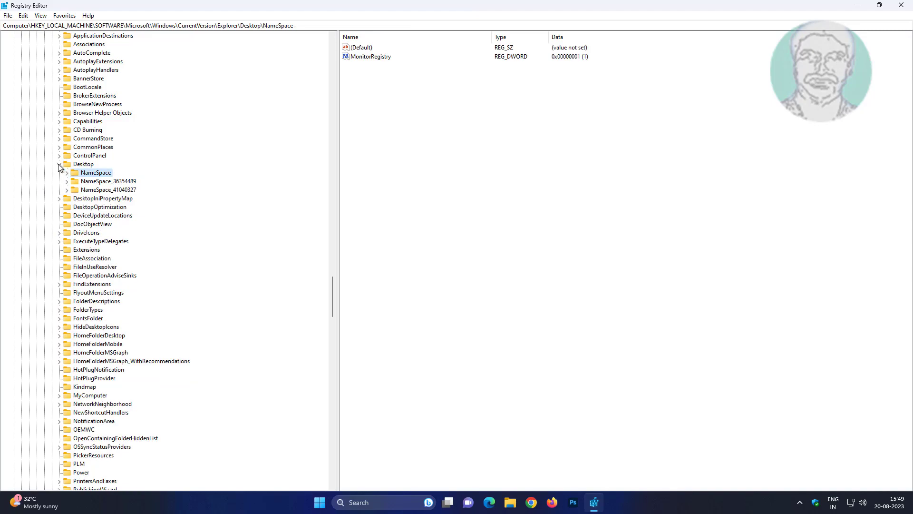
click(58, 164)
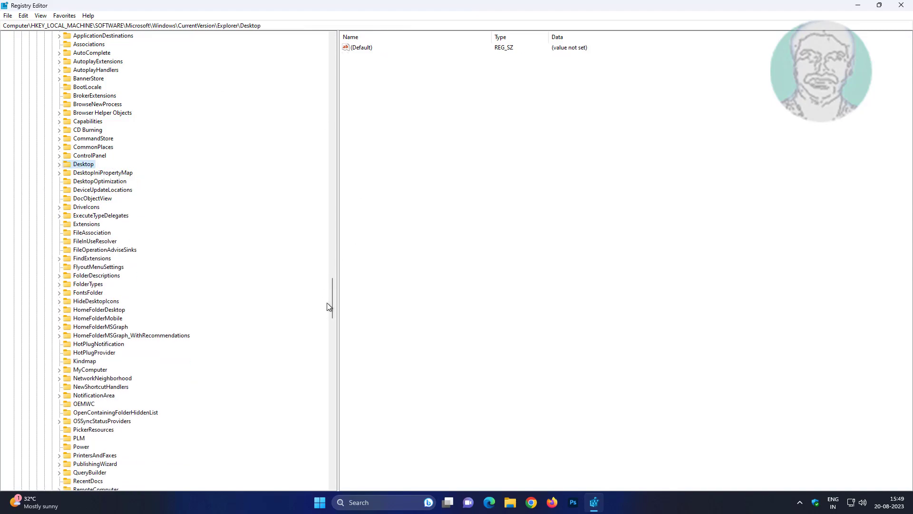
drag(332, 304, 337, 59)
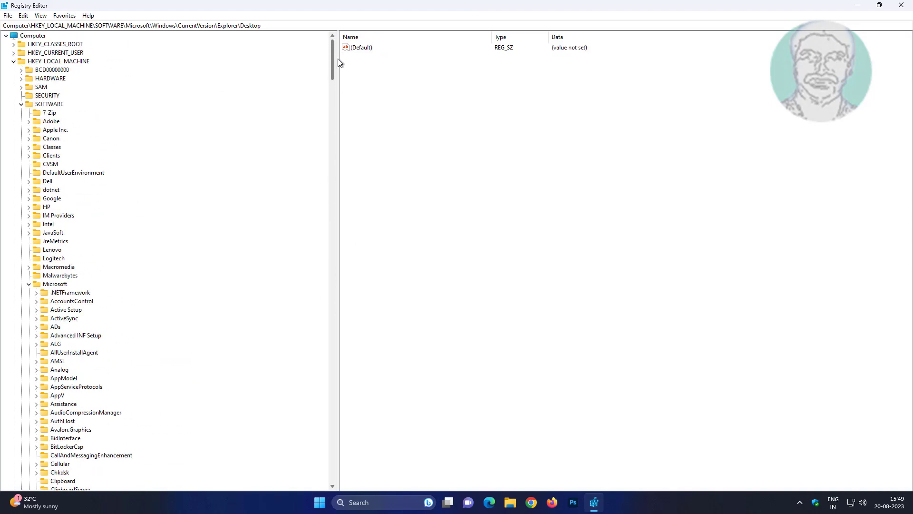
click(29, 284)
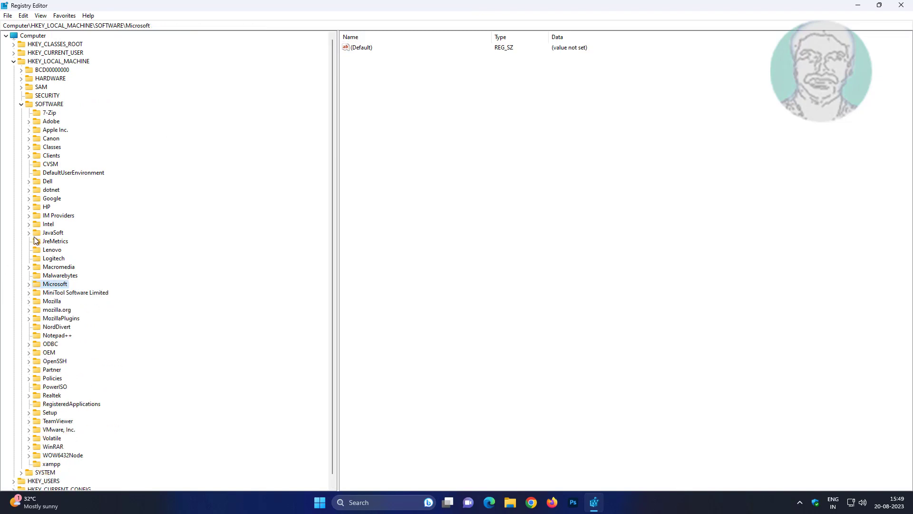
click(20, 103)
click(14, 61)
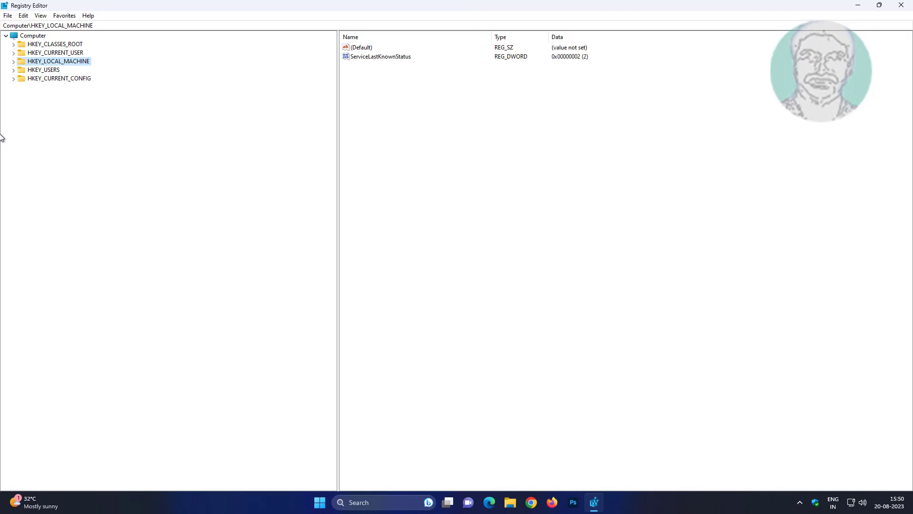
Step: Expand the registry branch HKEY_CURRENT_USER\Software\Microsoft
click(52, 53)
click(13, 54)
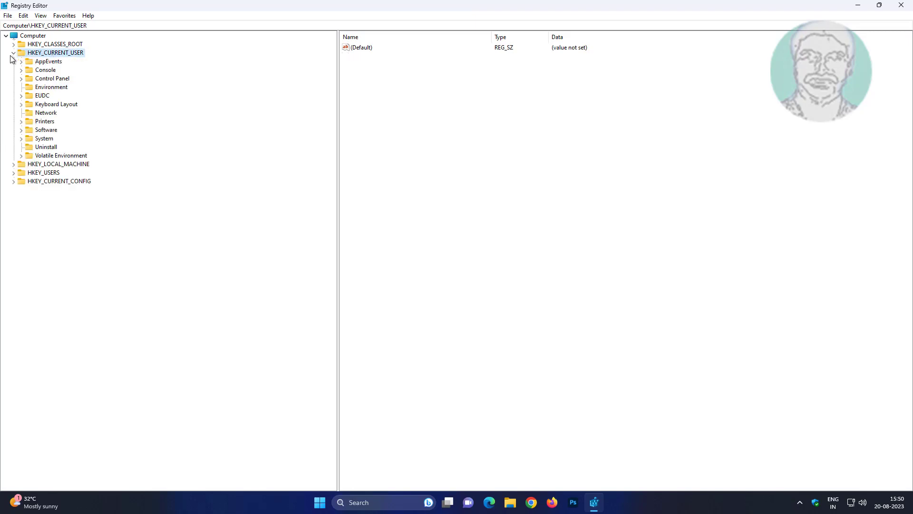
click(46, 129)
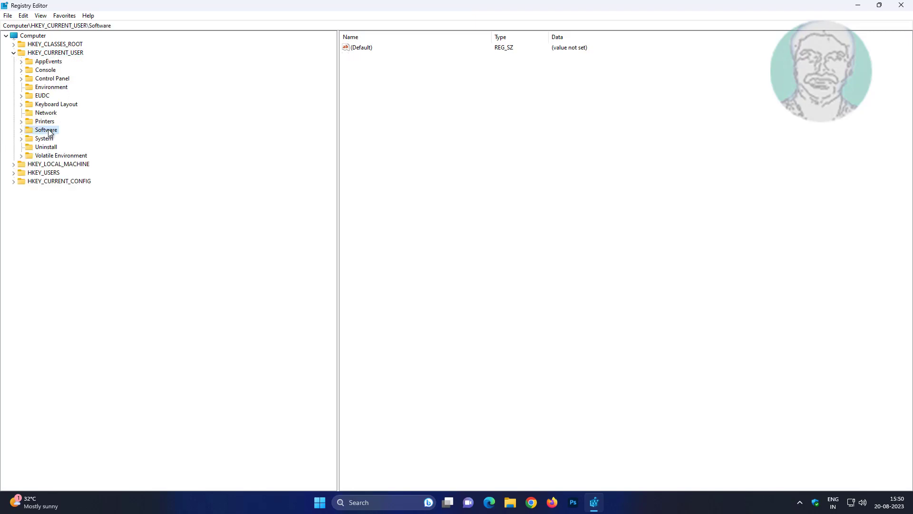
click(21, 129)
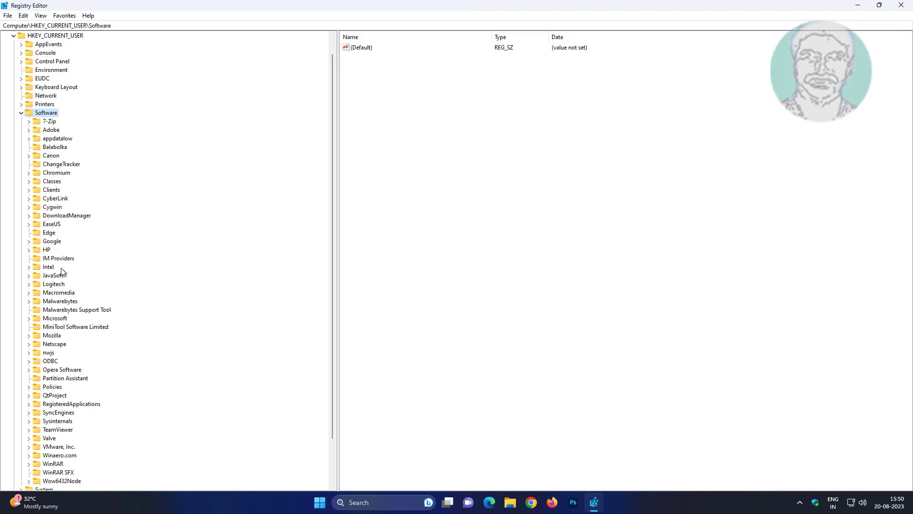
click(54, 318)
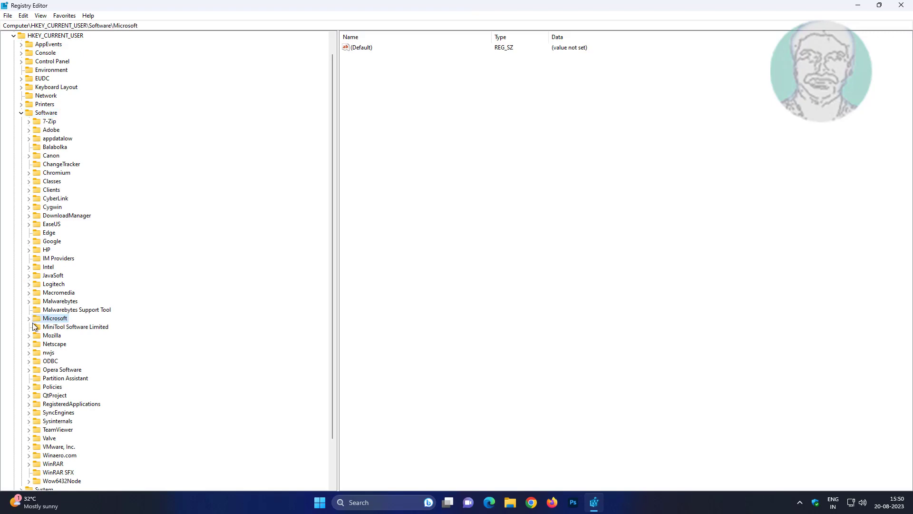
click(28, 318)
Step: Expand Windows\CurrentVersion\Explorer\CLSID under the current user's Microsoft key
scroll(72, 383, down, 20)
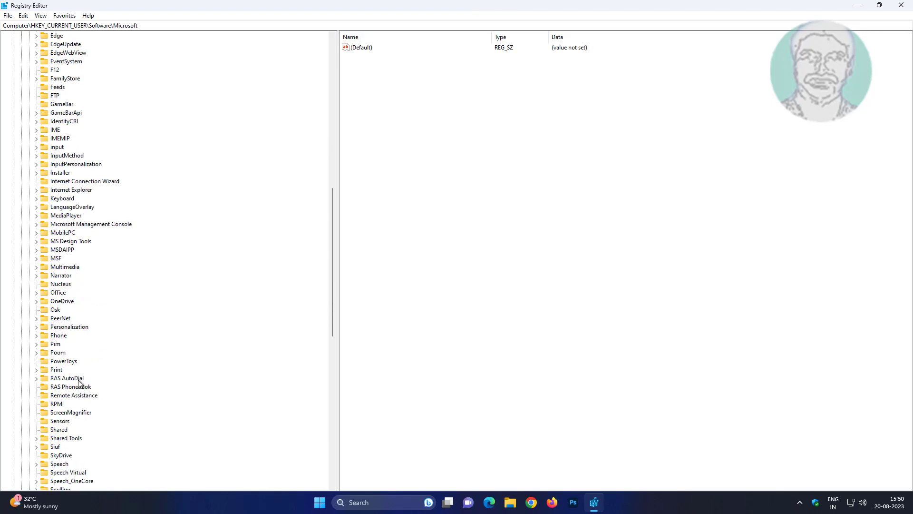
click(62, 292)
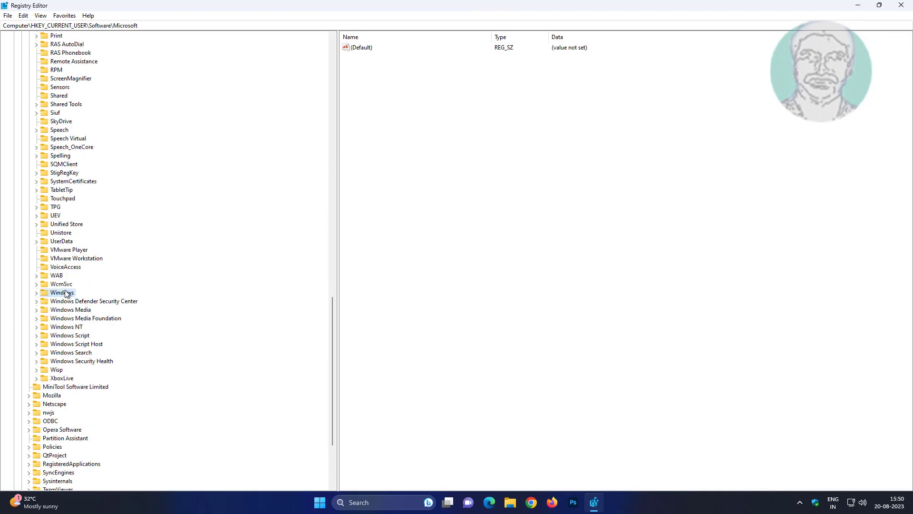
click(36, 292)
click(67, 310)
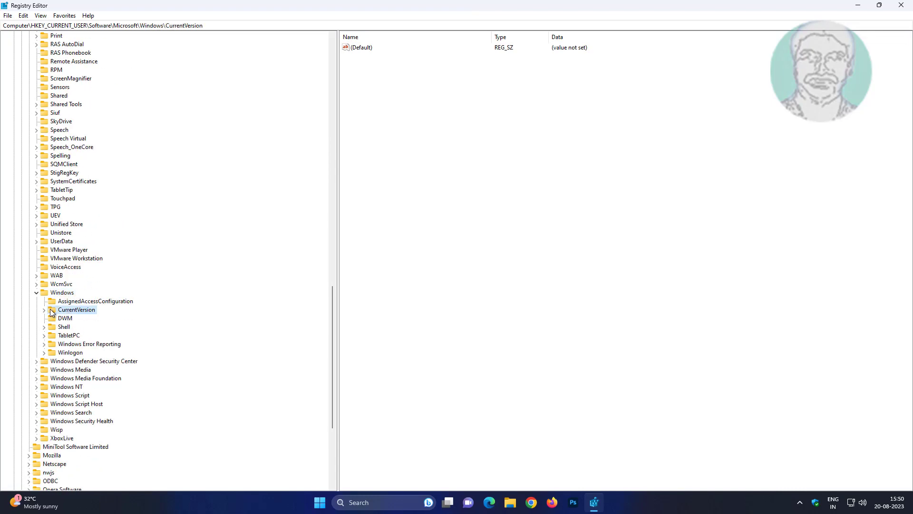
click(45, 309)
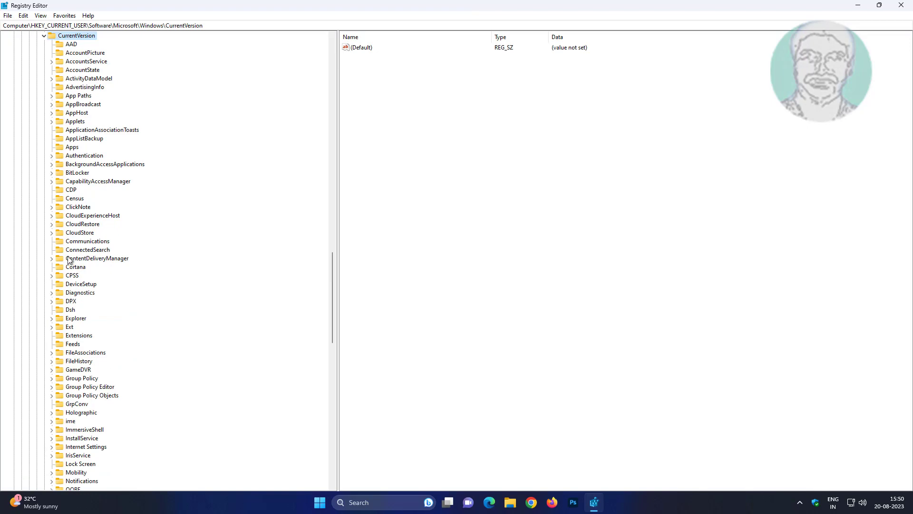
click(76, 318)
click(52, 318)
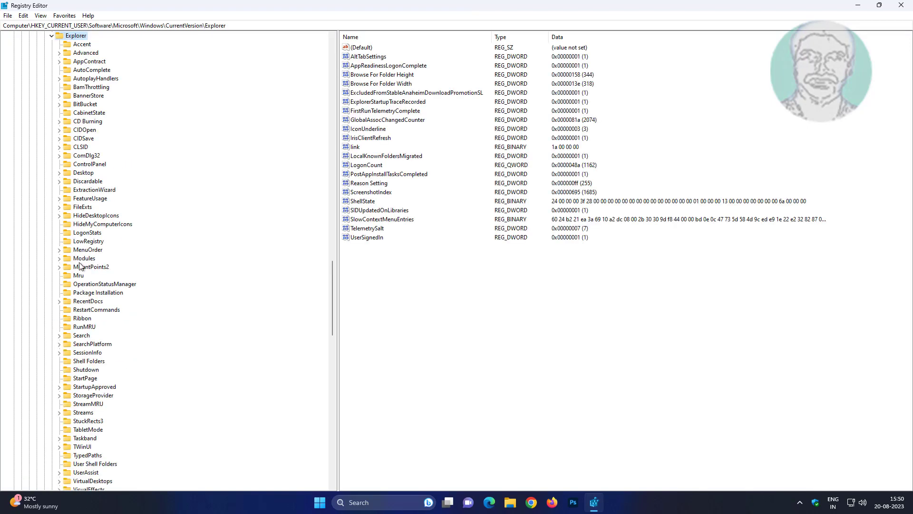
click(82, 147)
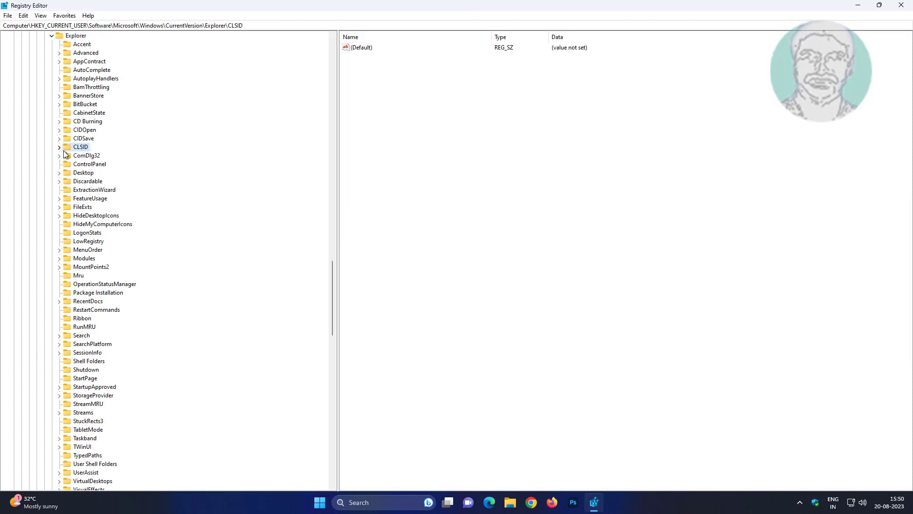
click(59, 147)
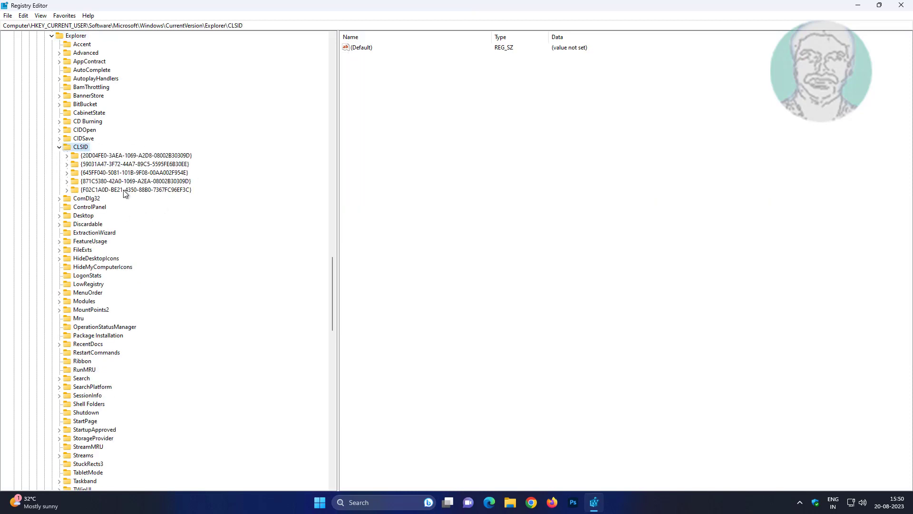
Step: Export the selected CLSID branch as a registration file named clsid in the Documents folder
right_click(80, 147)
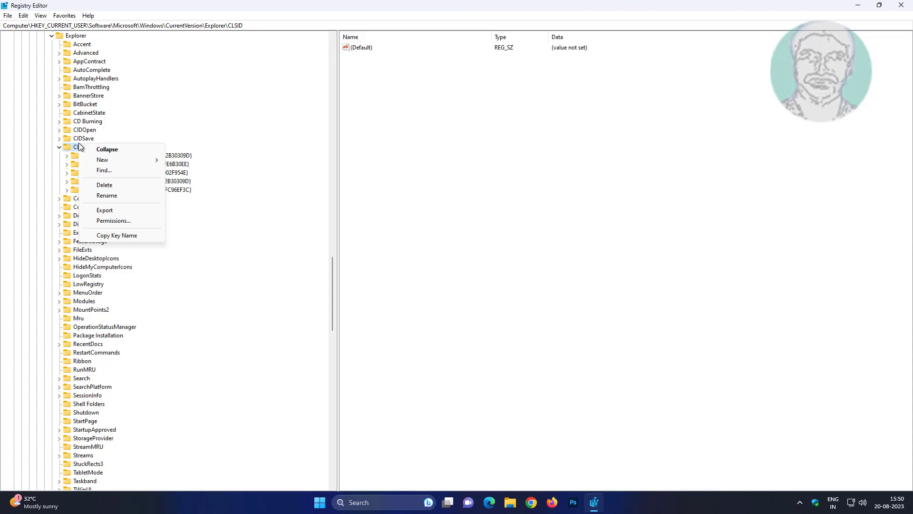
click(124, 209)
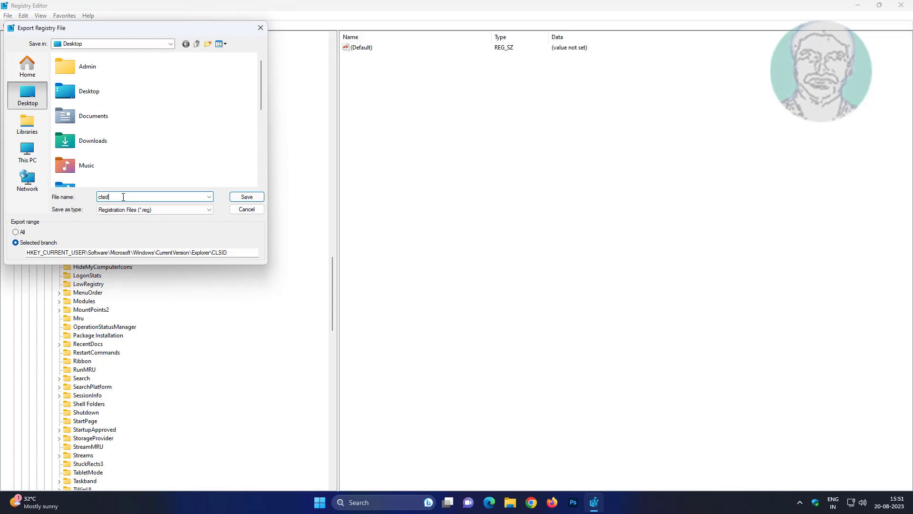
click(89, 125)
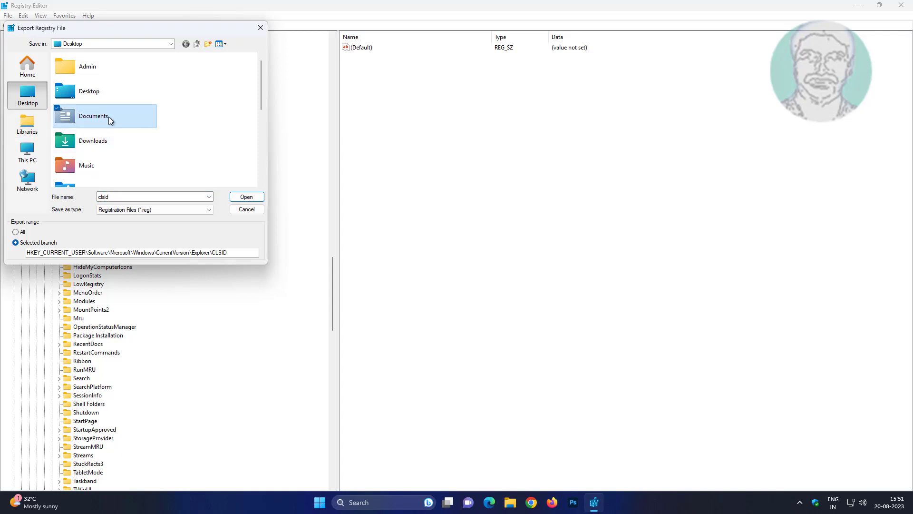
double_click(108, 116)
click(246, 197)
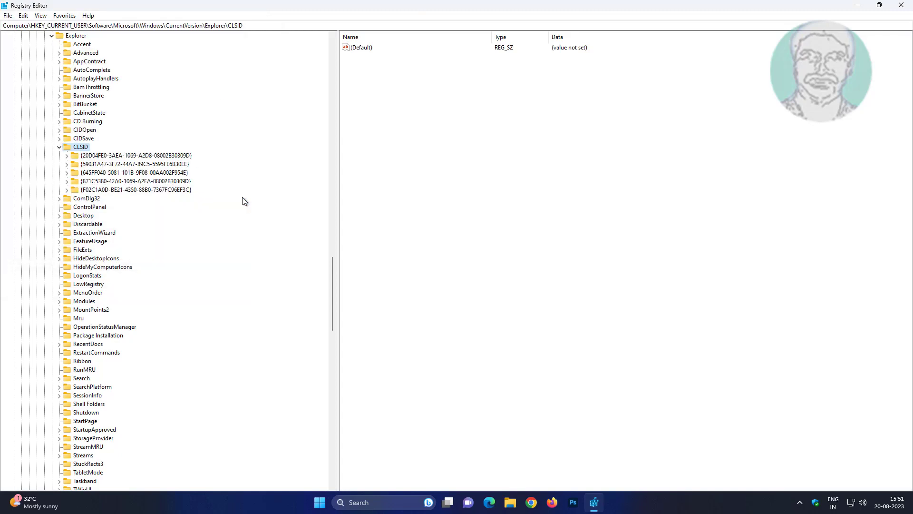
Step: Delete the CLSID key from the current user's Explorer branch and confirm the permanent deletion
right_click(84, 149)
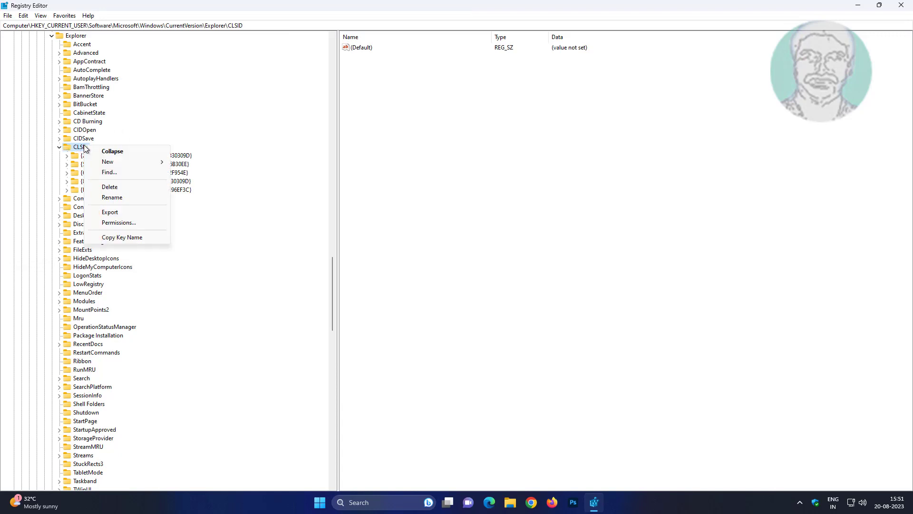
click(126, 186)
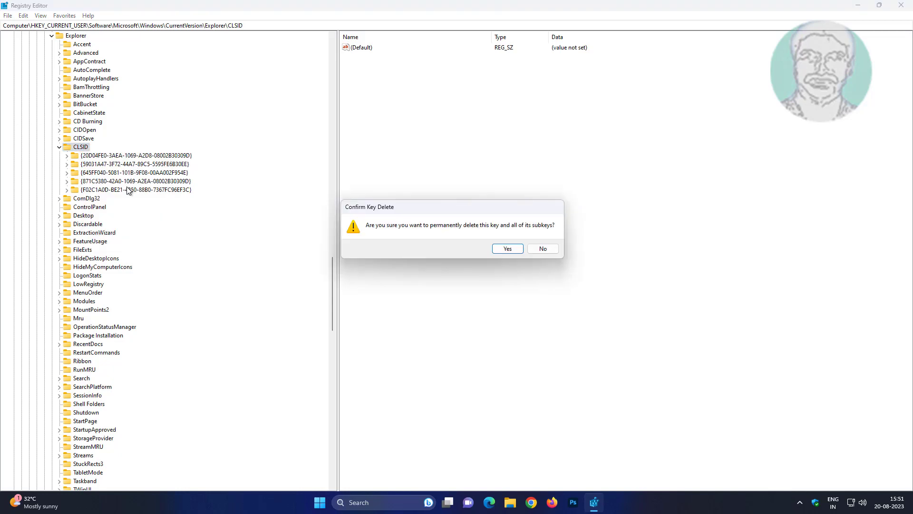
click(517, 252)
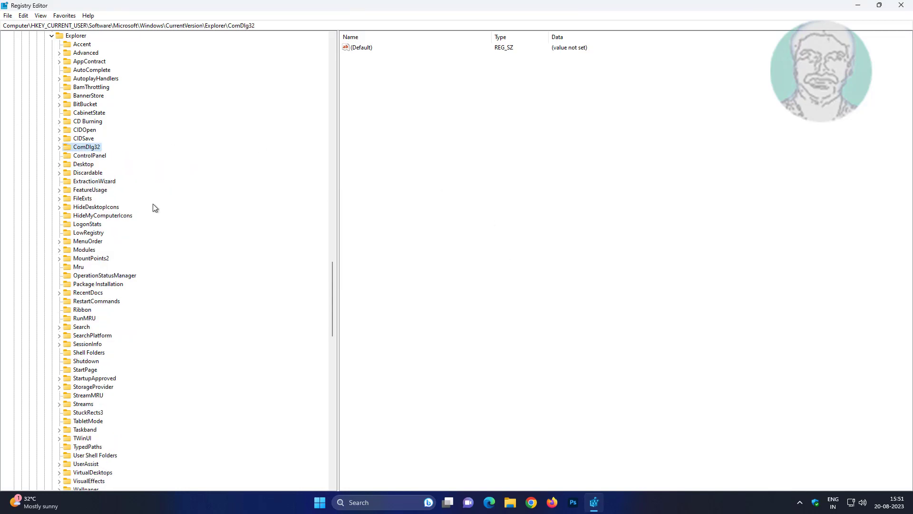
Step: Collapse the Explorer, Software and HKEY_CURRENT_USER branches and close Registry Editor
drag(333, 294, 332, 268)
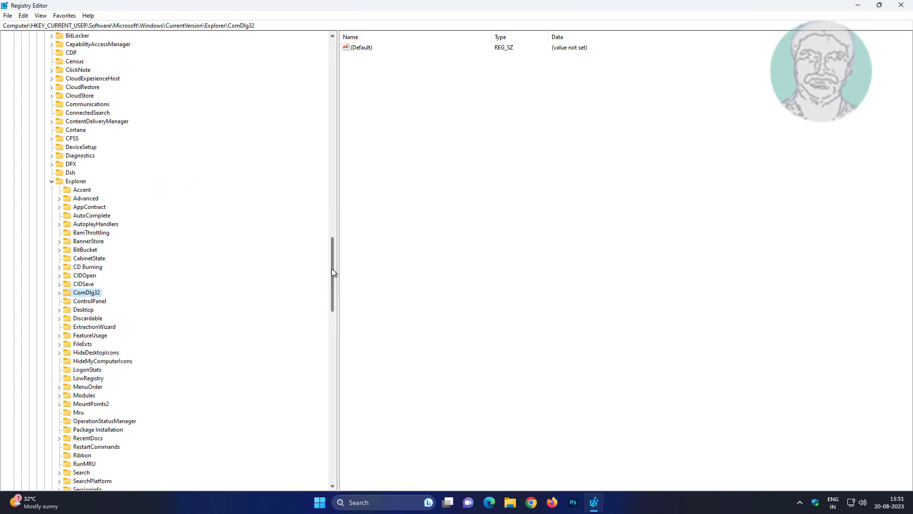
click(51, 181)
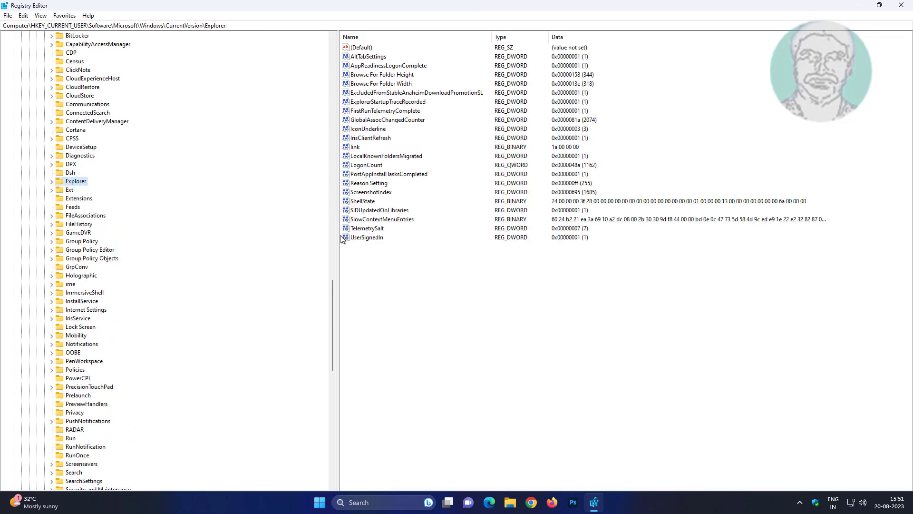
drag(330, 303, 332, 53)
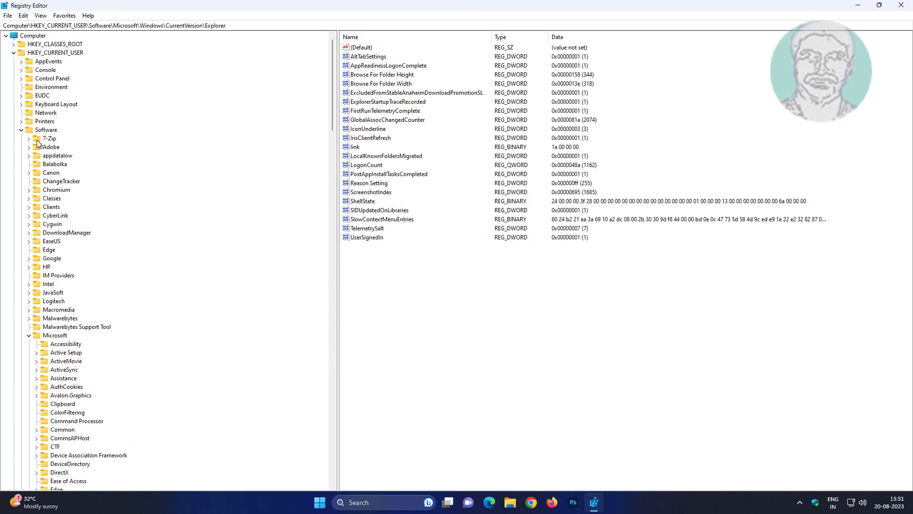
click(21, 130)
click(14, 53)
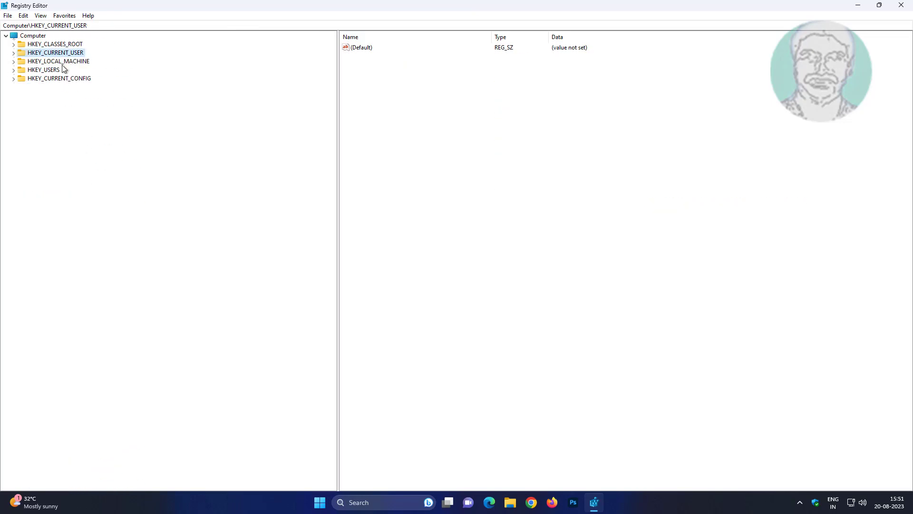
click(903, 6)
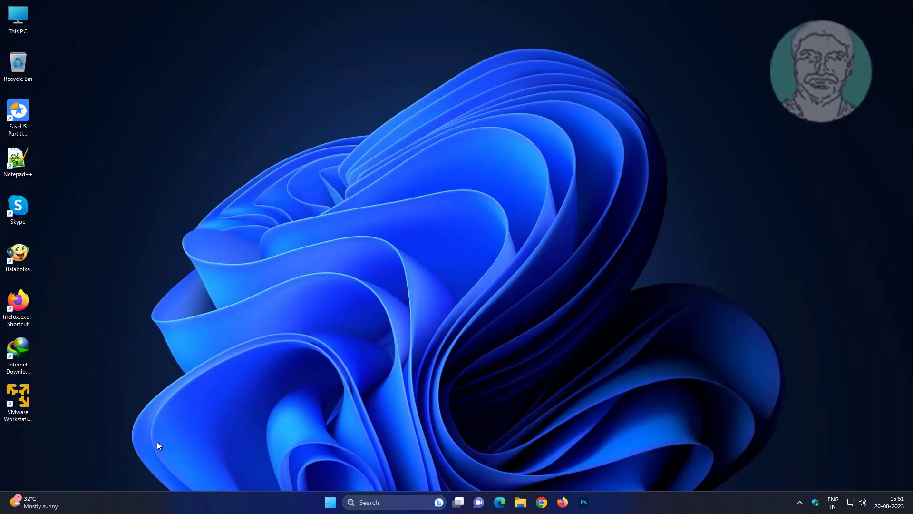
Step: Search Windows for regedit and run Registry Editor as administrator
click(377, 502)
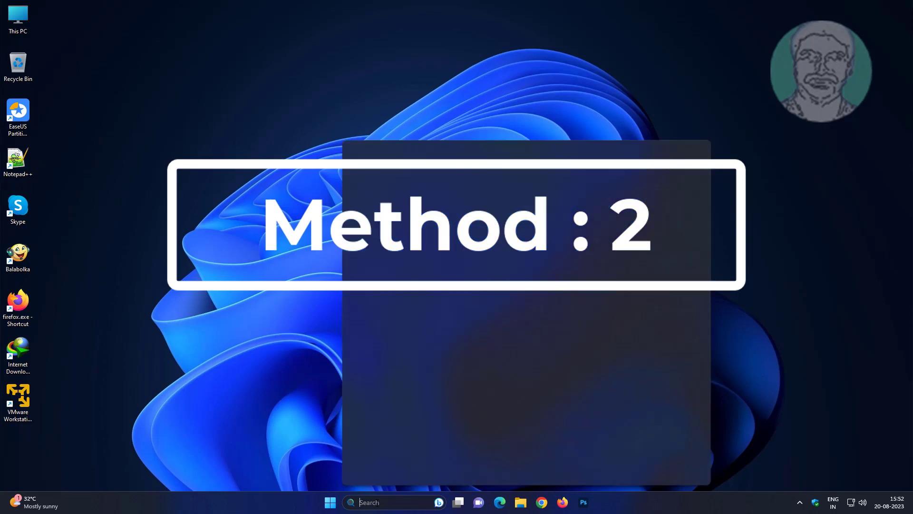
text(regedit)
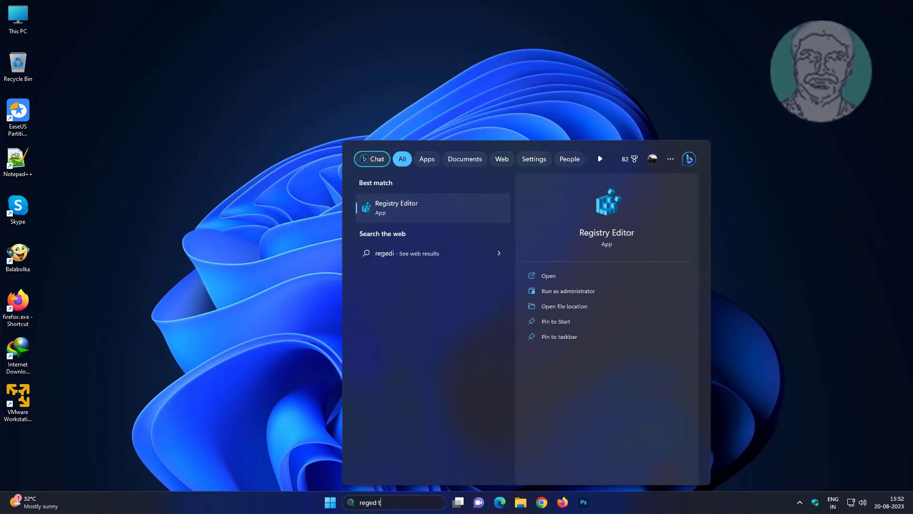
right_click(402, 201)
click(455, 213)
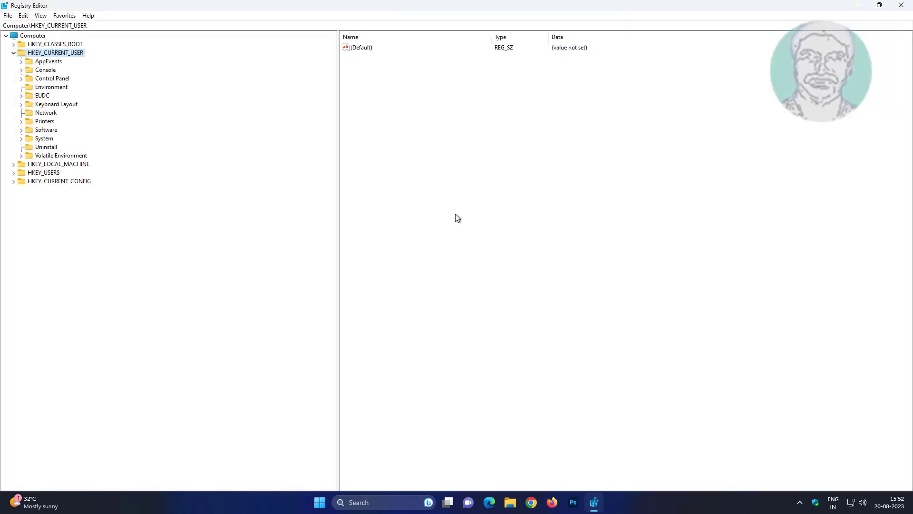
Step: Collapse HKEY_CURRENT_USER and expand the registry branch HKEY_LOCAL_MACHINE\SOFTWARE\Microsoft
click(13, 53)
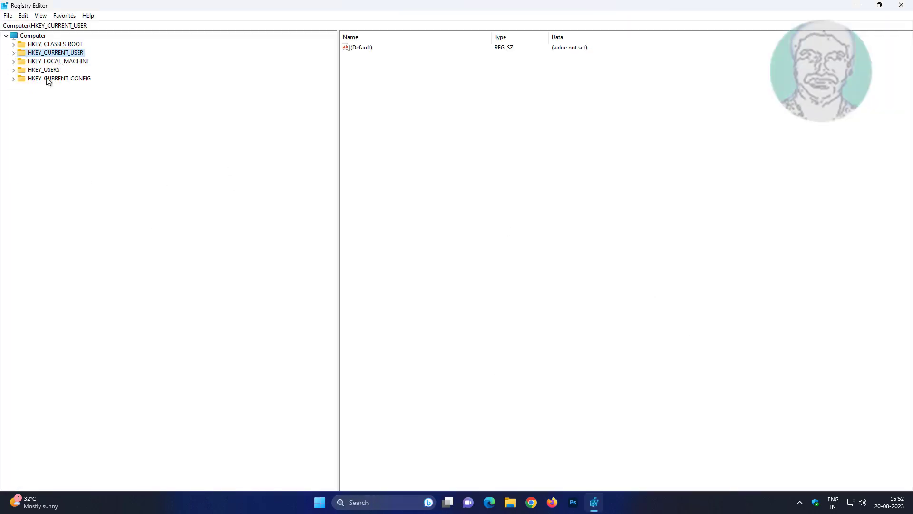
click(65, 62)
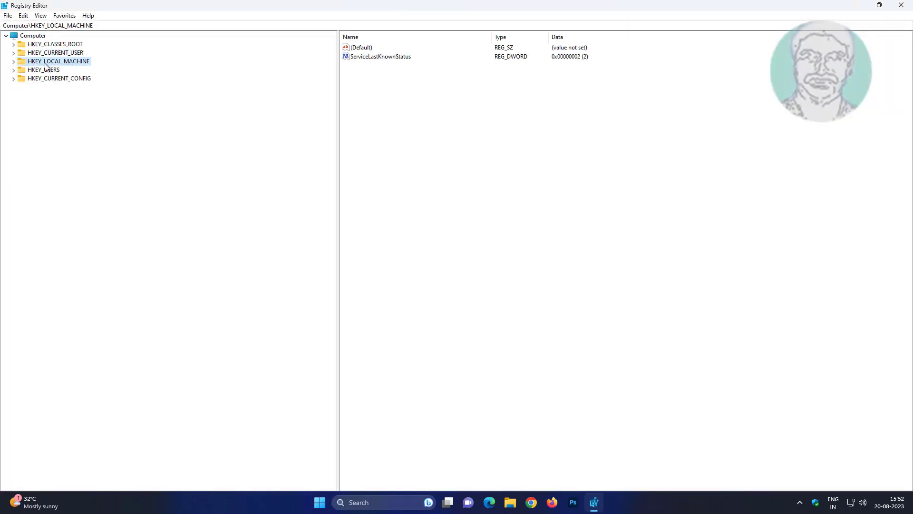
click(13, 61)
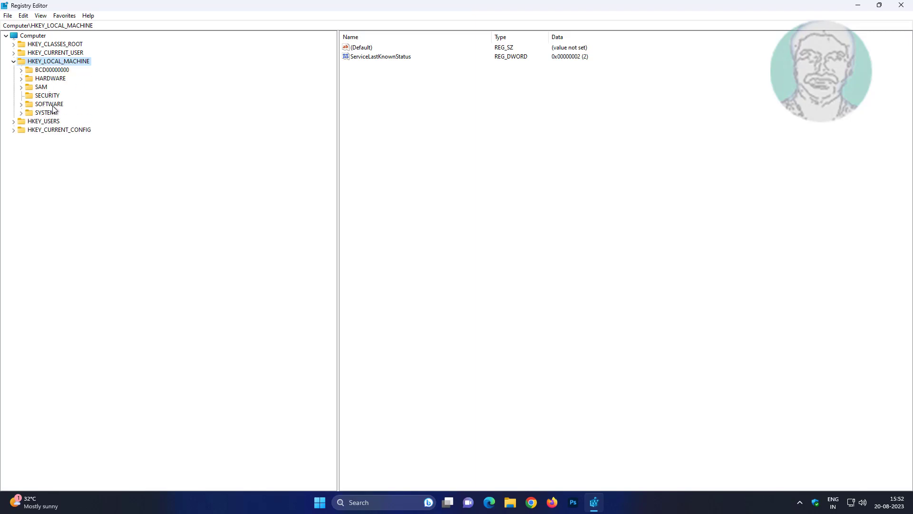
click(29, 106)
double_click(30, 106)
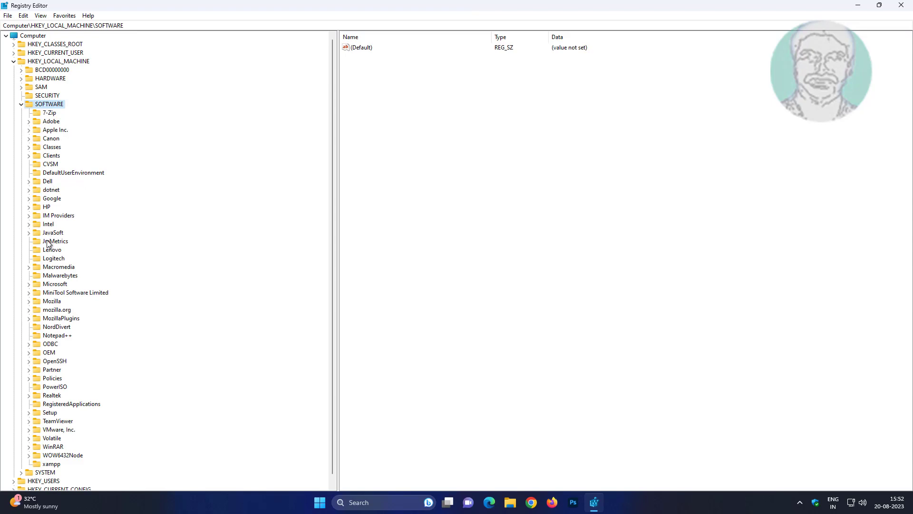
click(64, 286)
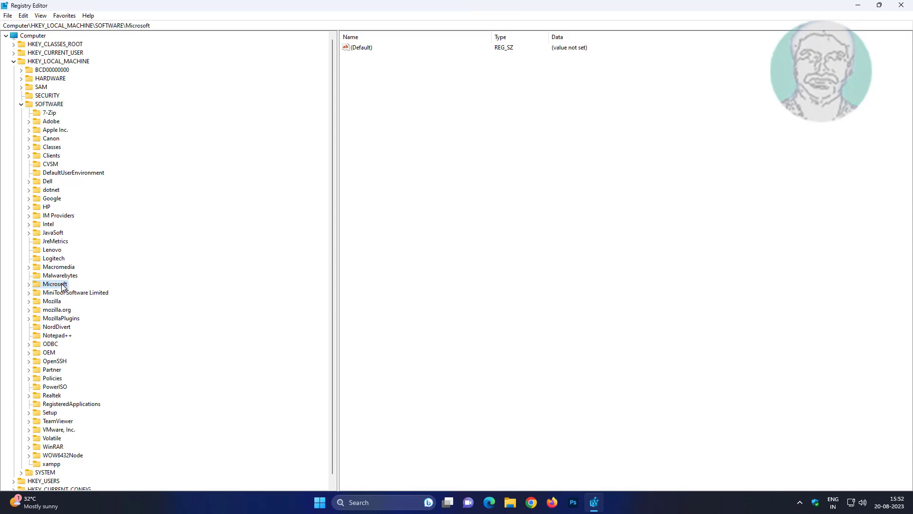
click(28, 285)
Step: Select and expand the Windows key under HKEY_LOCAL_MACHINE\SOFTWARE\Microsoft
scroll(80, 349, down, 20)
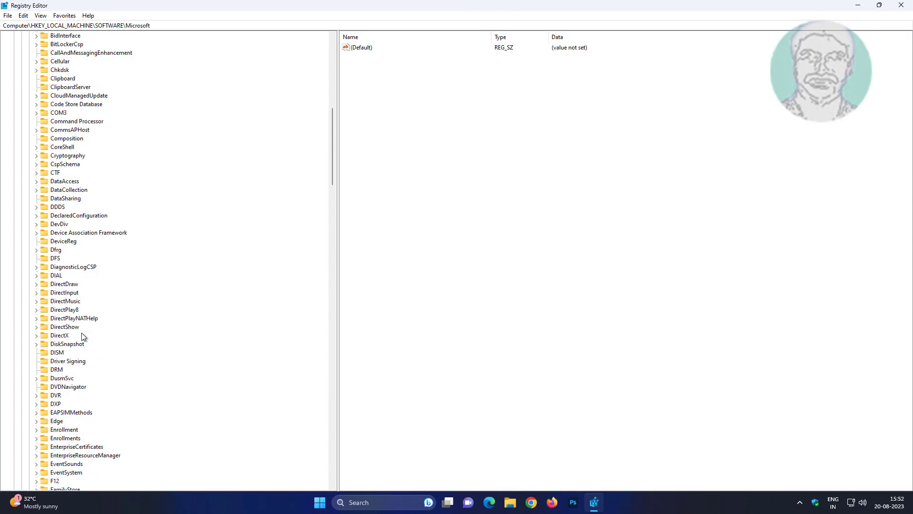
scroll(80, 349, down, 20)
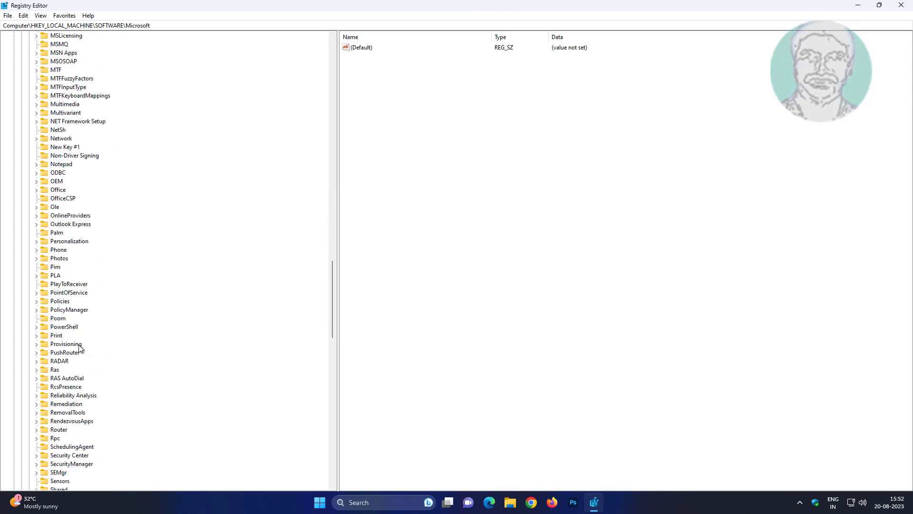
scroll(79, 347, down, 13)
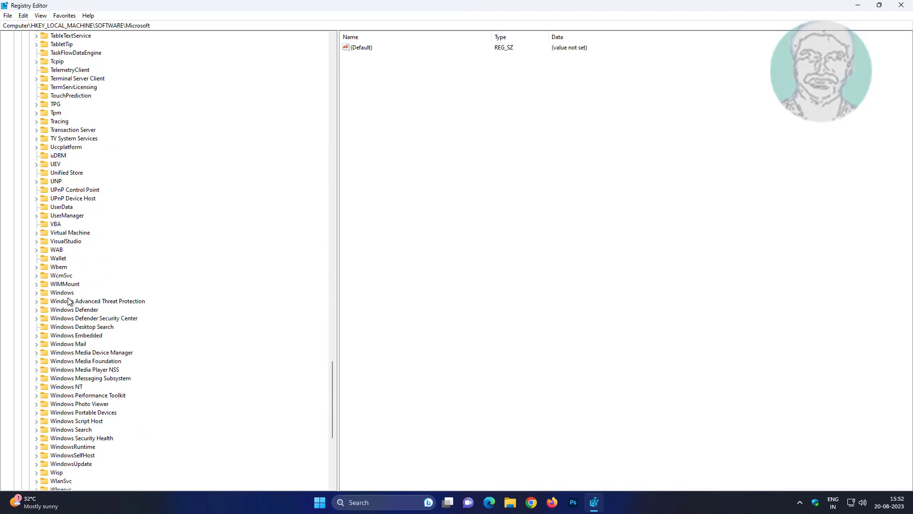
click(67, 292)
click(37, 291)
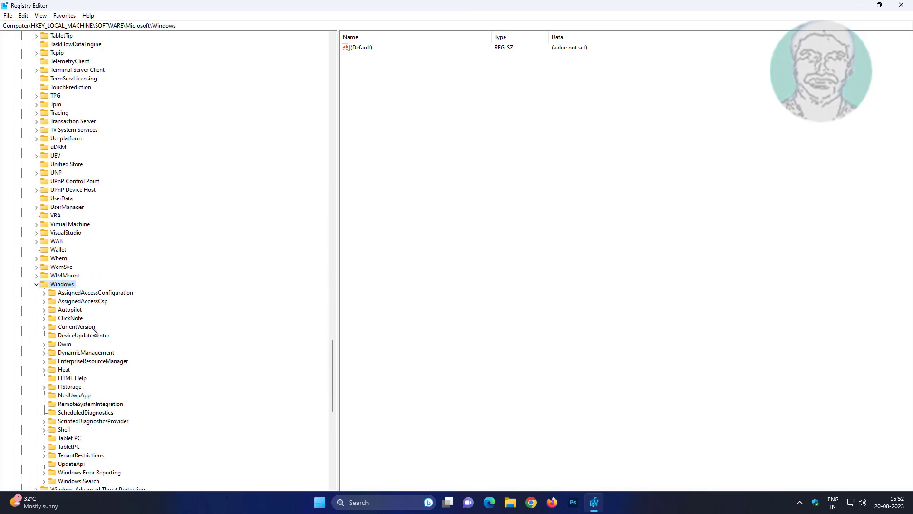
Step: Expand the CurrentVersion key under Windows and select and expand its Explorer subkey
click(84, 327)
click(44, 327)
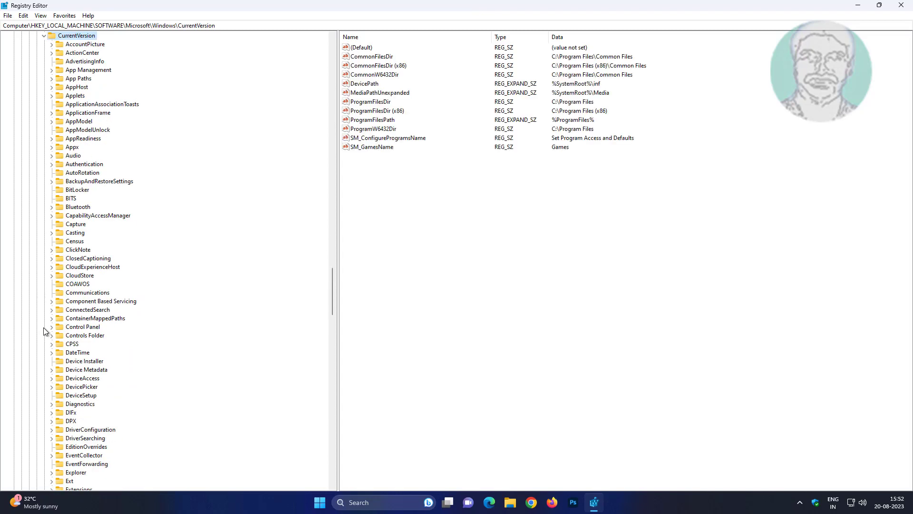
scroll(81, 316, down, 6)
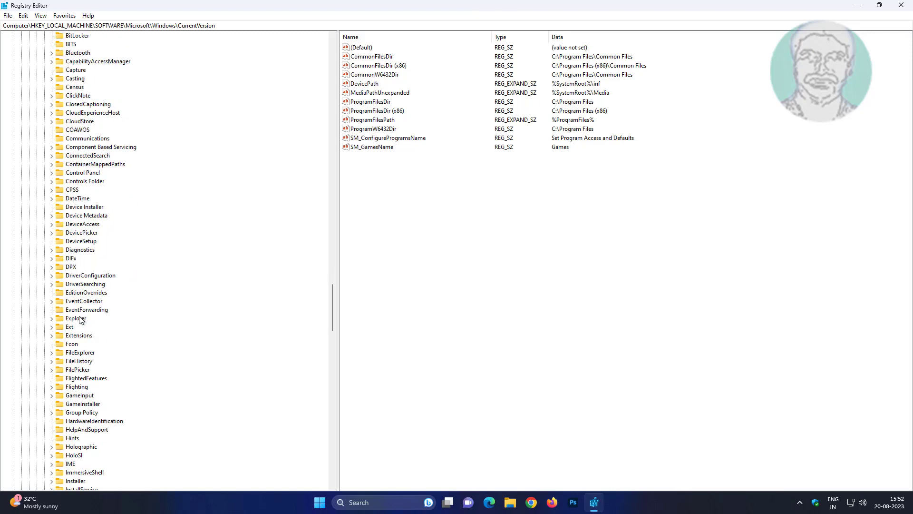
click(81, 318)
click(52, 319)
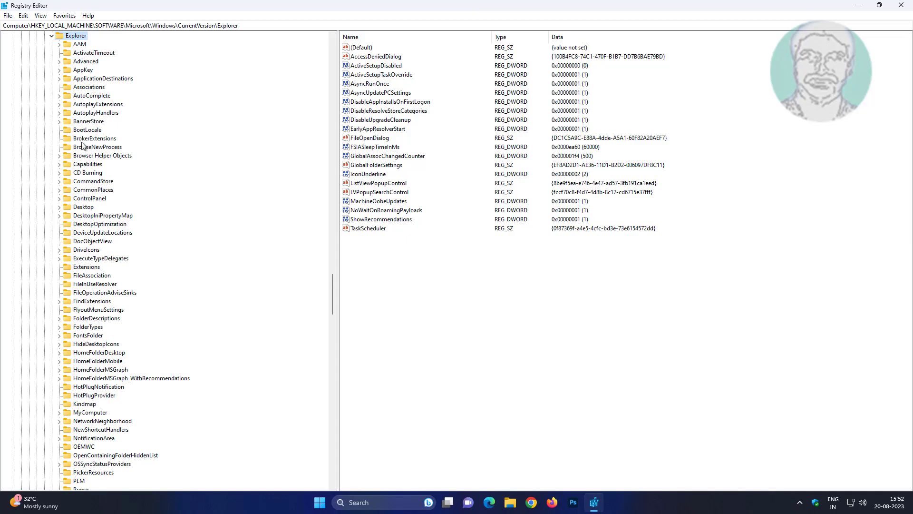
Step: Expand the MyComputer key under Explorer and select and expand its NameSpace subkey
scroll(97, 324, down, 7)
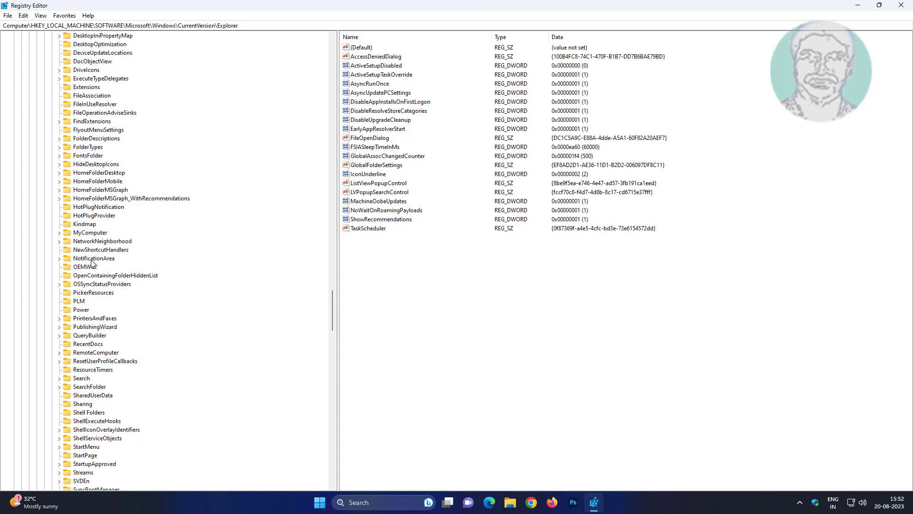
click(90, 233)
click(58, 233)
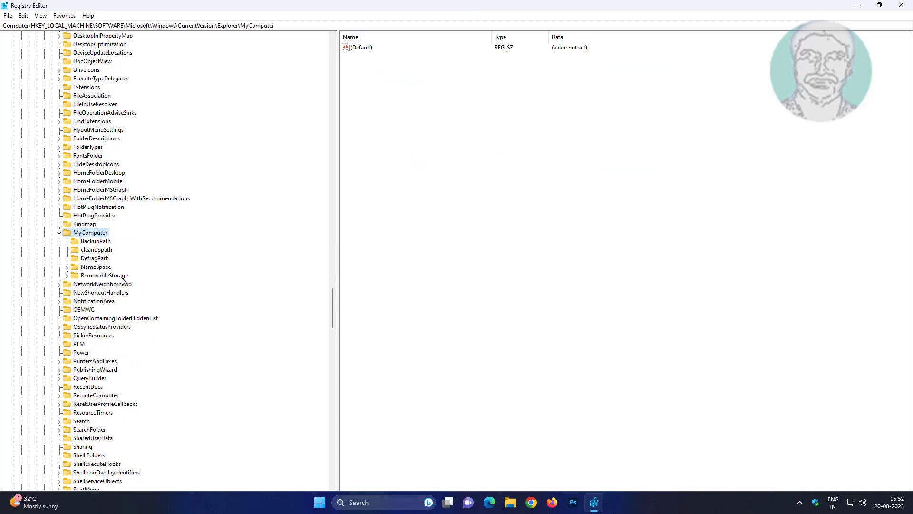
click(95, 268)
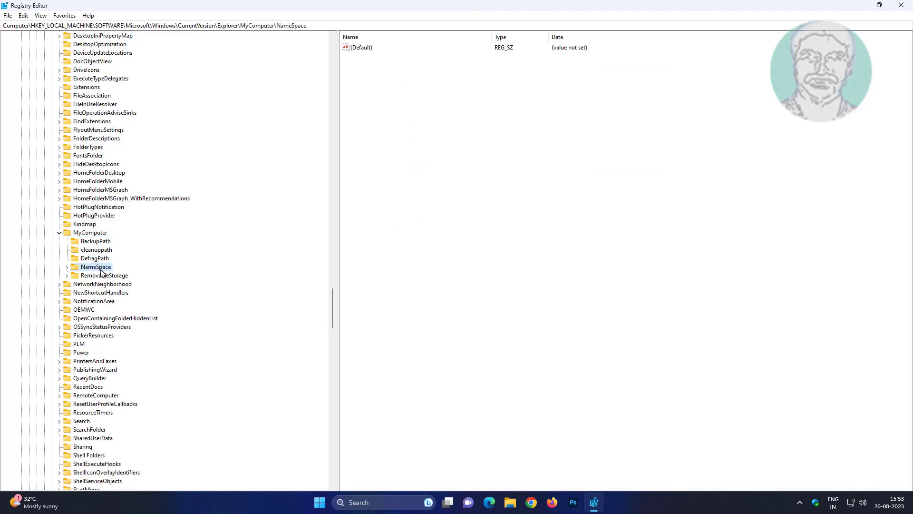
click(67, 267)
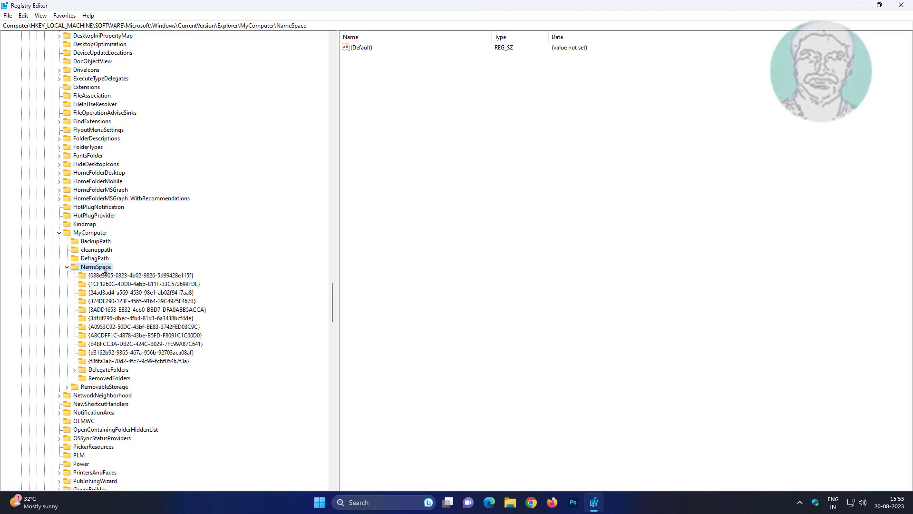
Step: Export the NameSpace key to the Documents folder as a registration file named namesapce
right_click(102, 270)
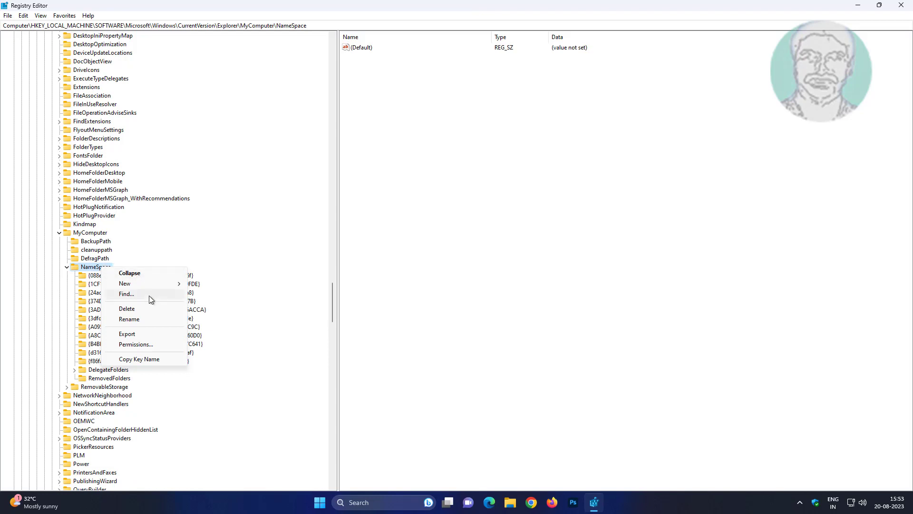
click(140, 335)
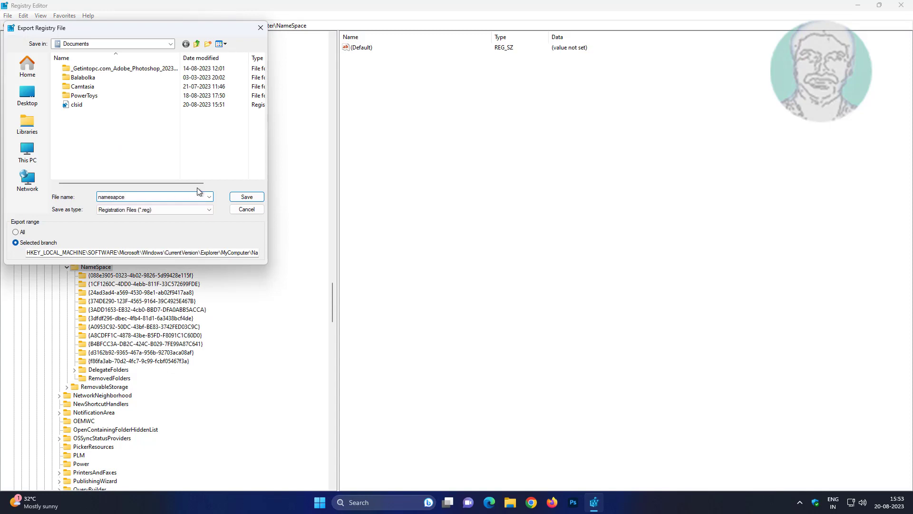
click(246, 197)
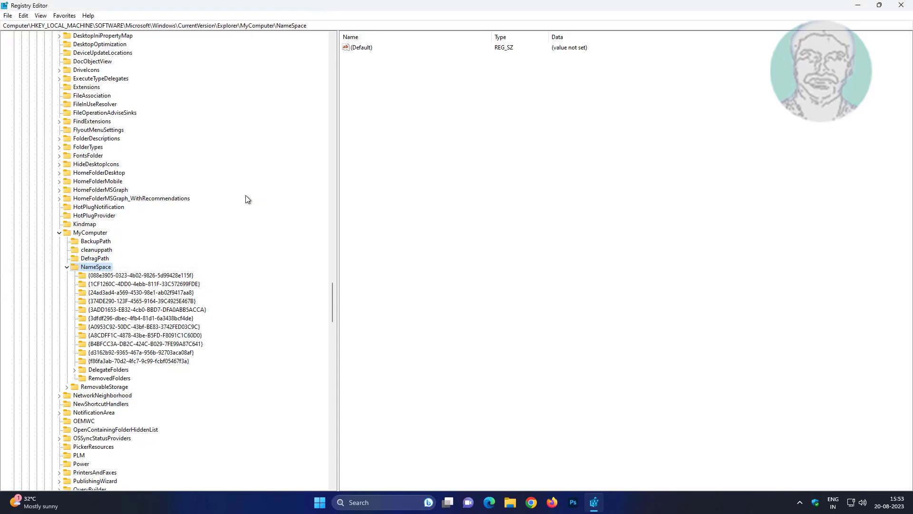
Step: Try to delete the NameSpace key under MyComputer together with all of its subkeys
right_click(108, 269)
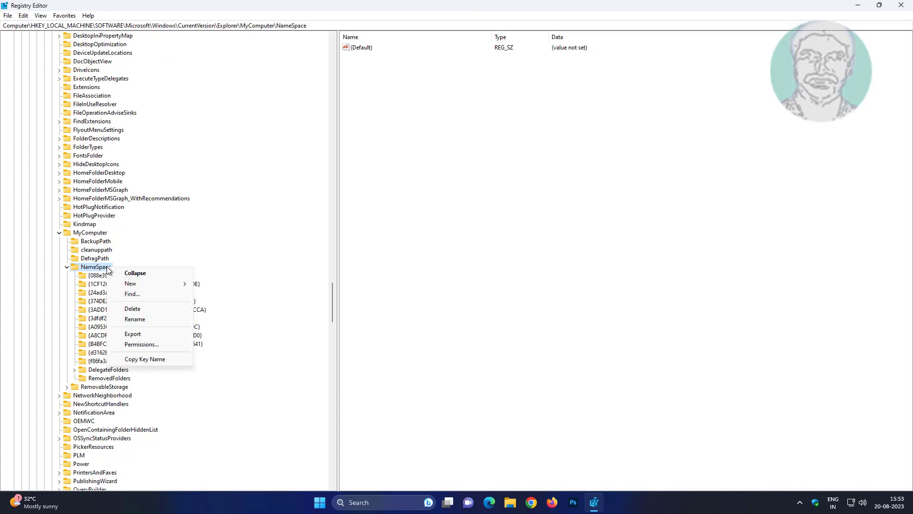
click(136, 309)
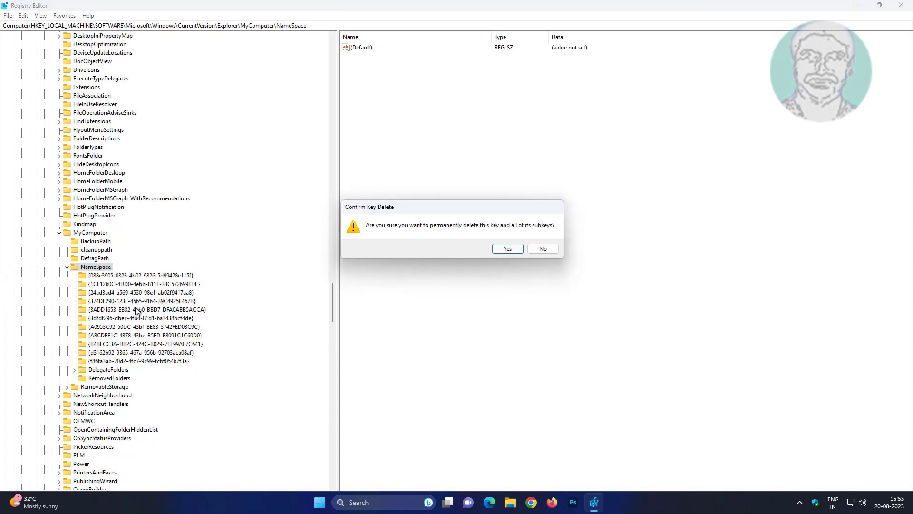
click(508, 247)
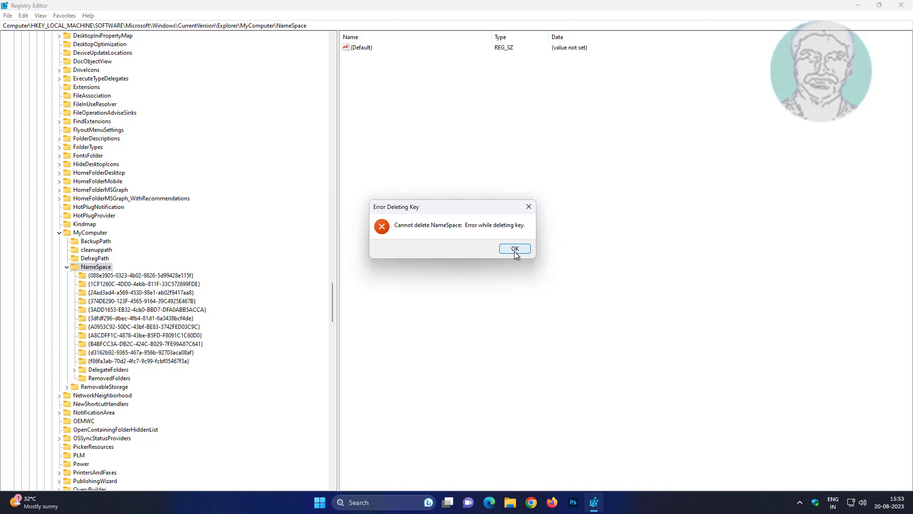
click(515, 249)
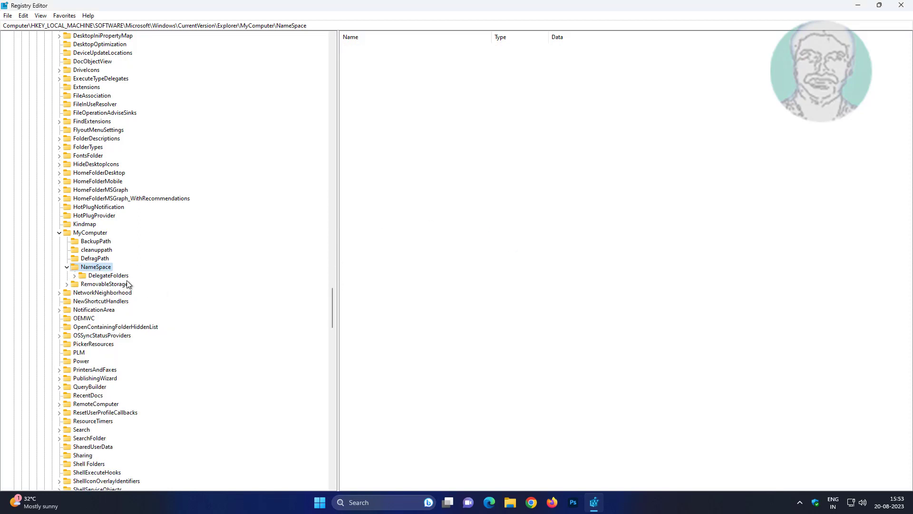
Step: Collapse the NameSpace, MyComputer and SOFTWARE branches and close Registry Editor
click(70, 268)
click(70, 269)
click(67, 266)
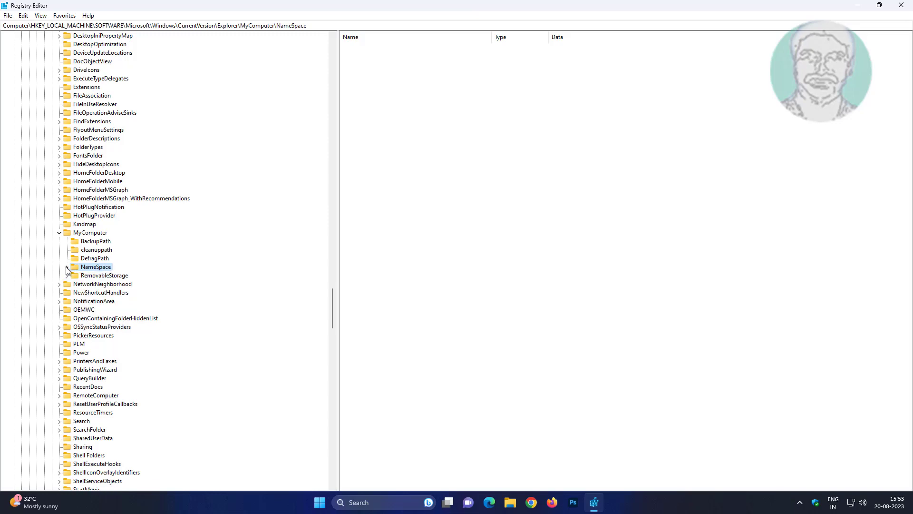
click(60, 232)
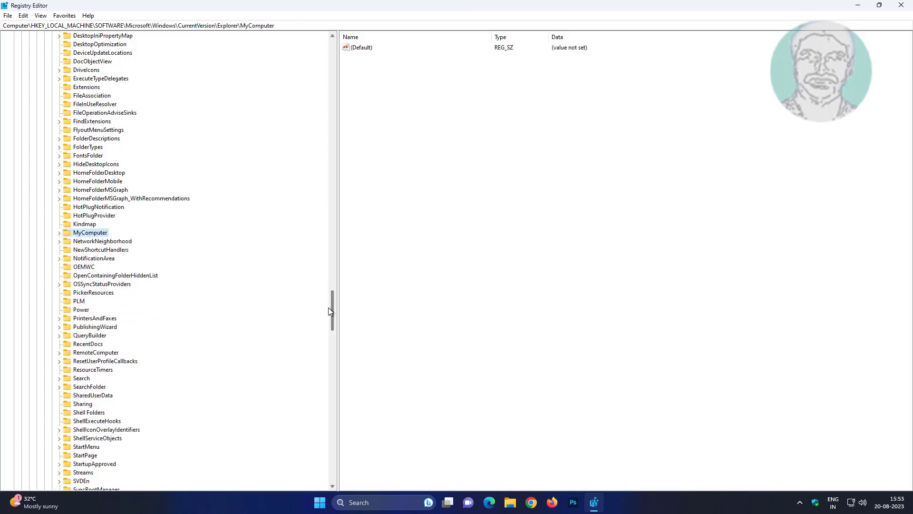
drag(328, 307, 333, 53)
click(21, 104)
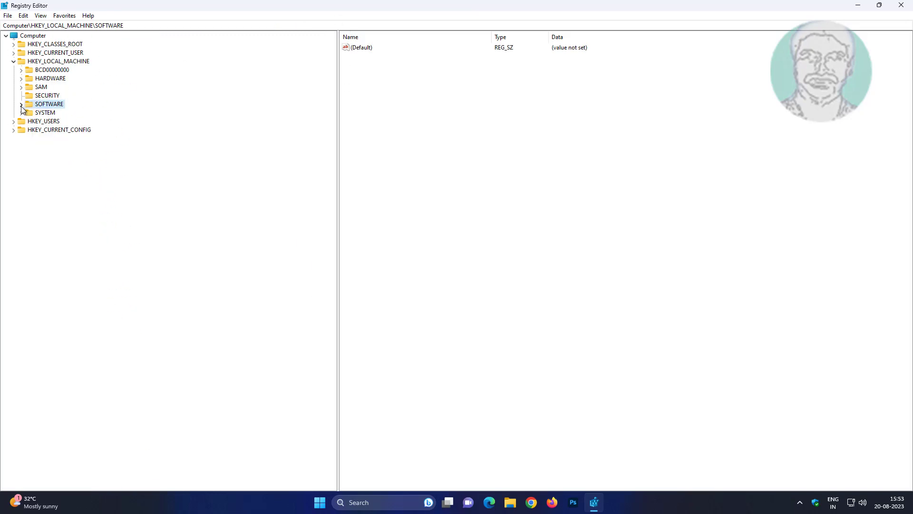
click(902, 7)
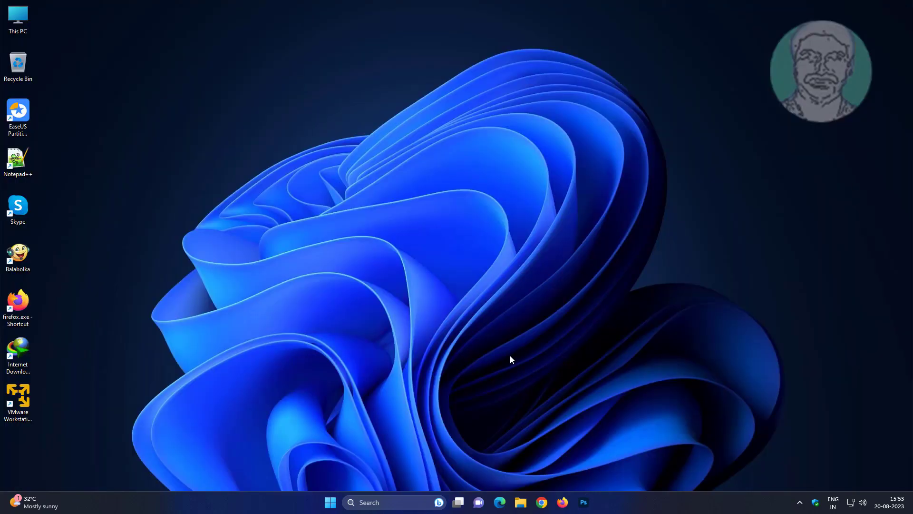
Step: Open File Explorer and bring up the View settings of its Folder Options
click(521, 502)
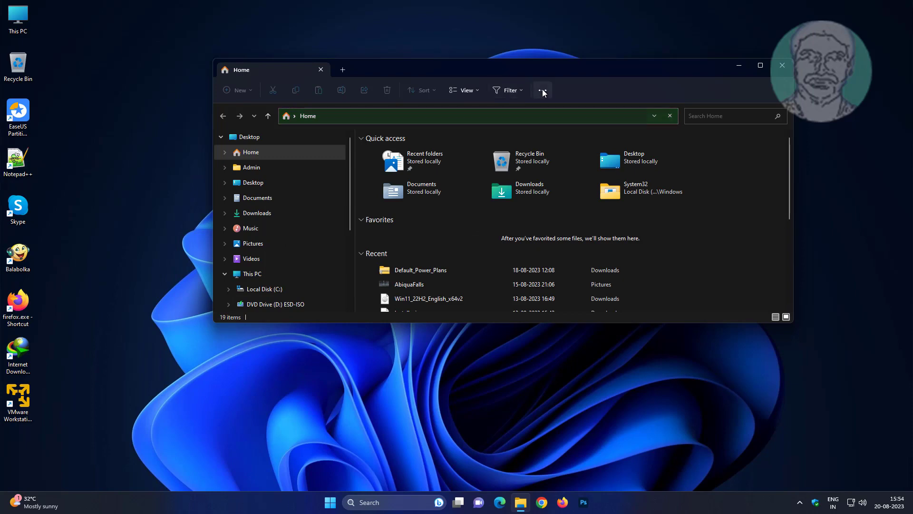
click(543, 90)
click(504, 197)
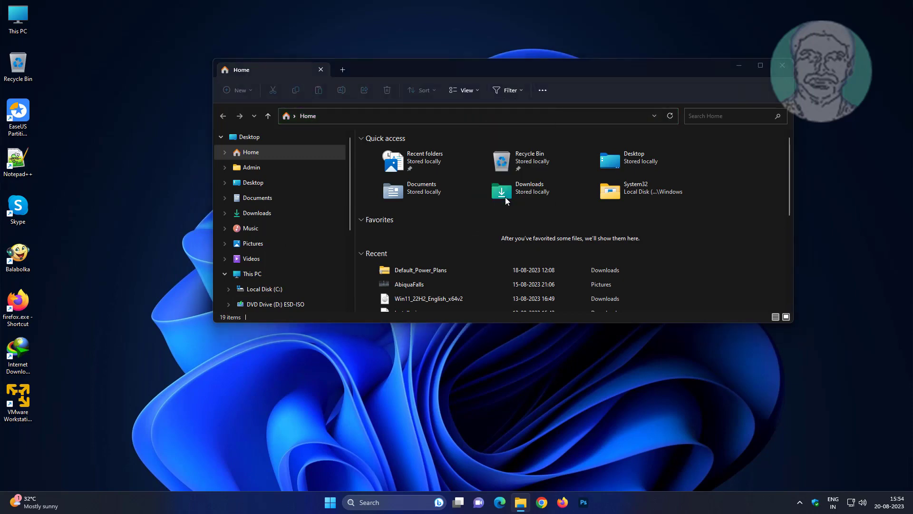
click(260, 160)
click(240, 160)
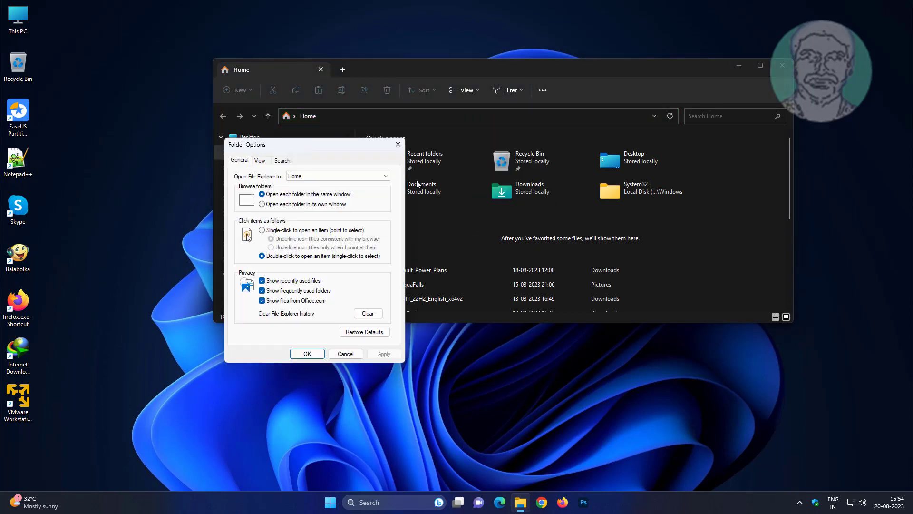
click(260, 160)
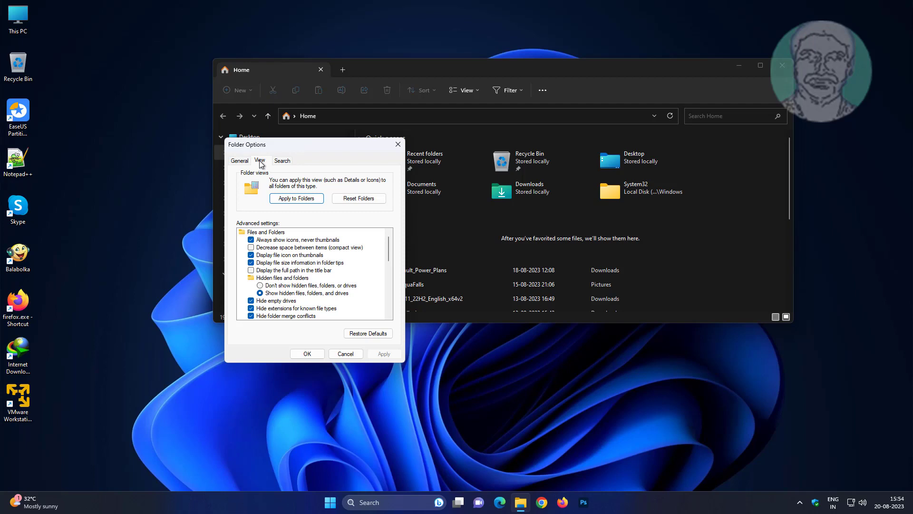
Step: Turn off "Always show icons, never thumbnails", apply the folder options and close File Explorer
click(251, 240)
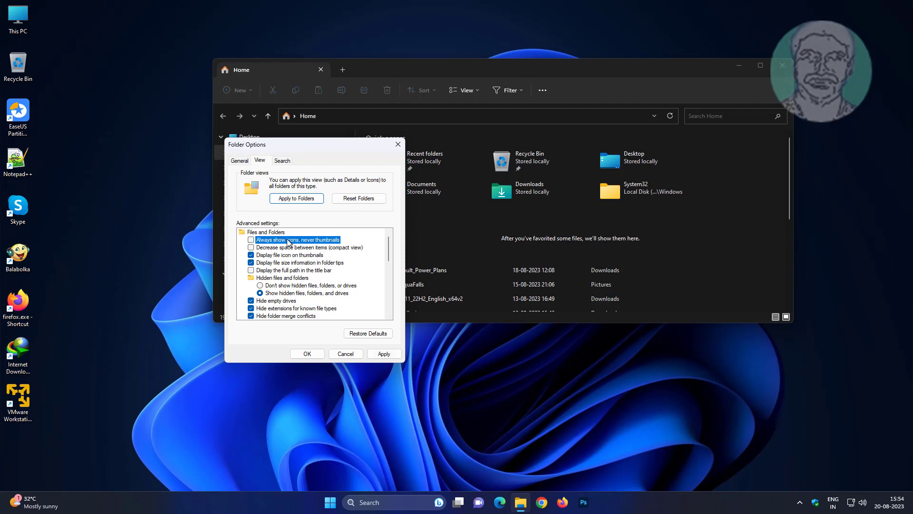
click(384, 354)
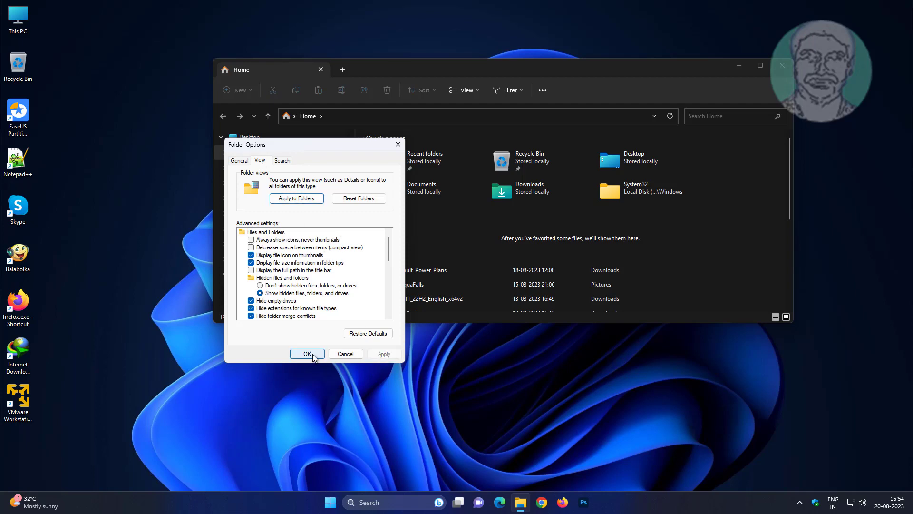
click(307, 354)
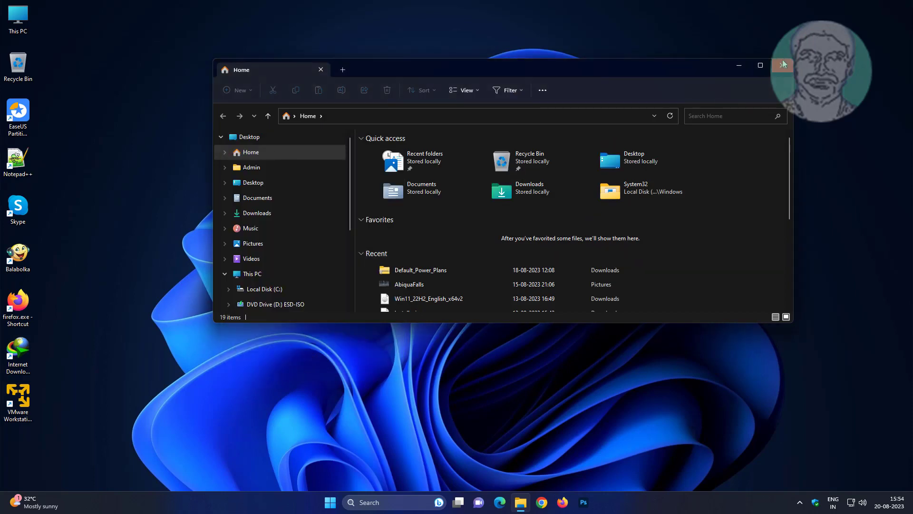
click(782, 65)
Step: Open the advanced system settings from the System About page in Windows Settings and move the System Properties dialog nearer the screen's middle
click(329, 505)
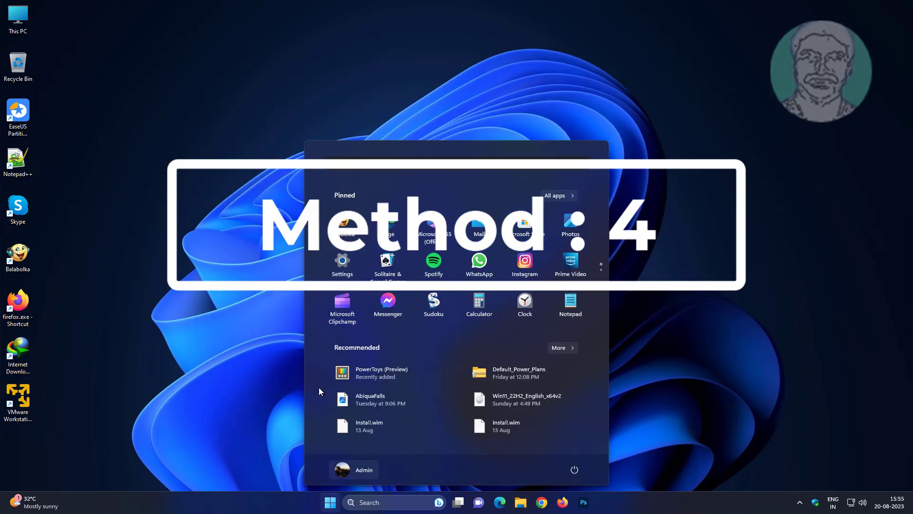
click(333, 262)
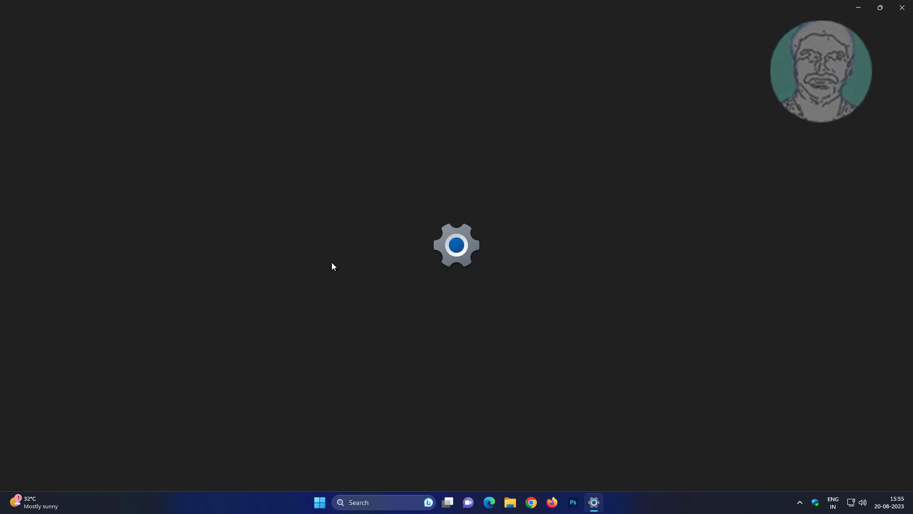
scroll(378, 436, down, 3)
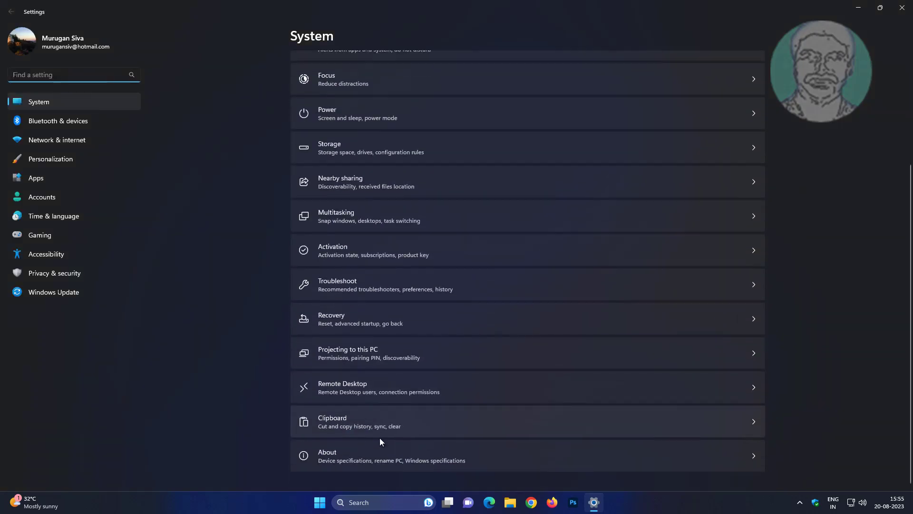
click(356, 461)
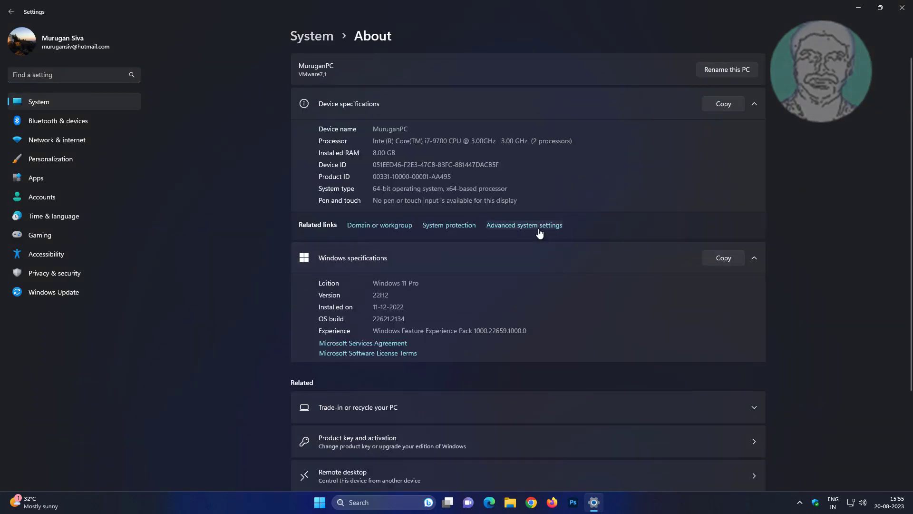
click(538, 228)
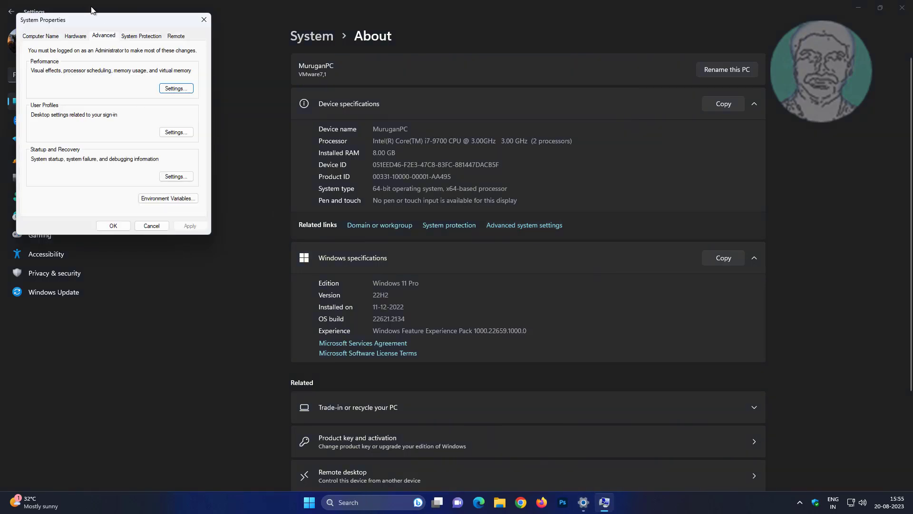
drag(97, 20, 253, 109)
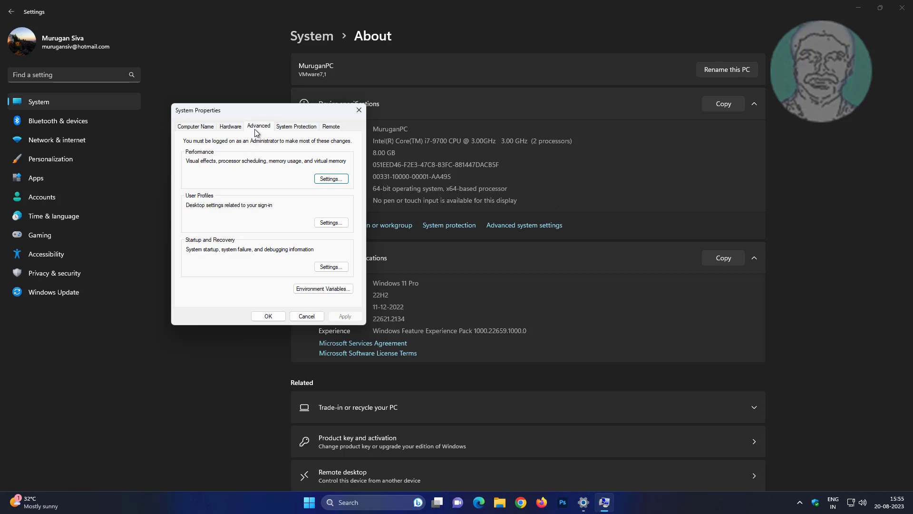
Step: Turn off "Show thumbnails instead of icons" in the performance visual effects, apply it, and close System Properties and Settings
click(342, 180)
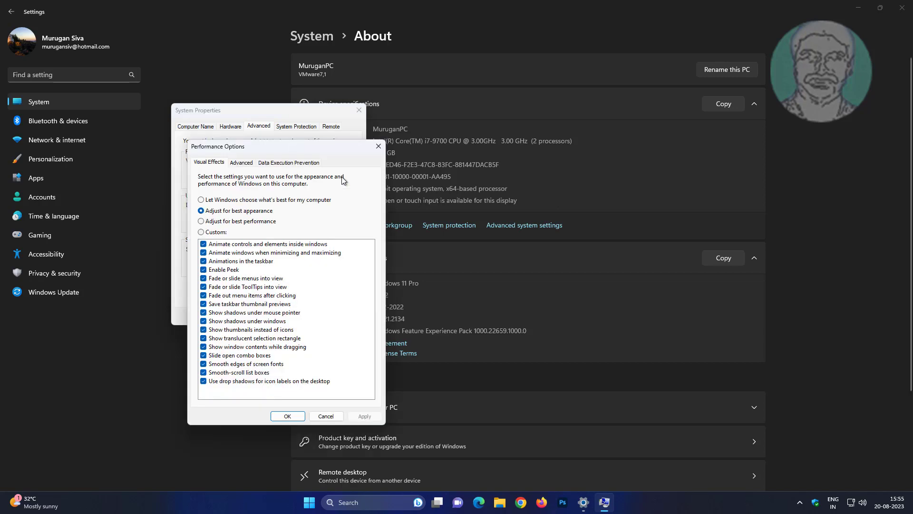
click(204, 330)
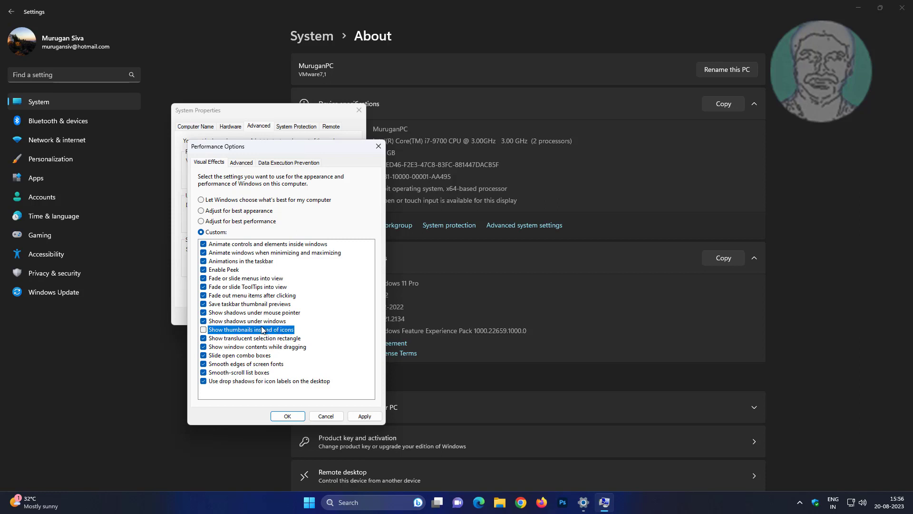
click(203, 330)
click(364, 415)
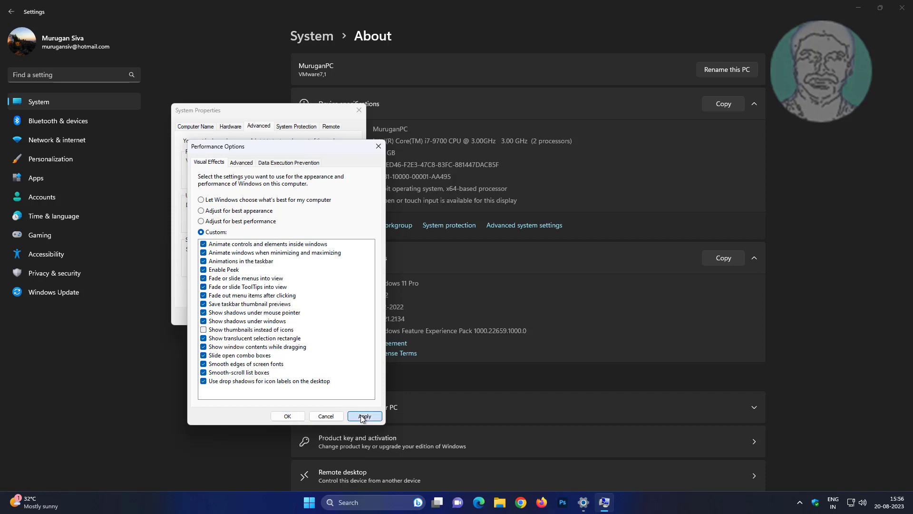
click(287, 416)
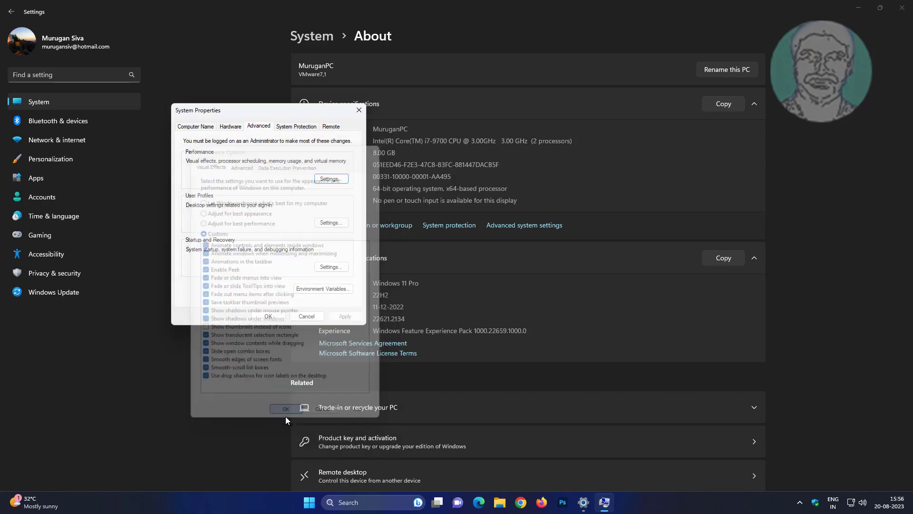
click(269, 317)
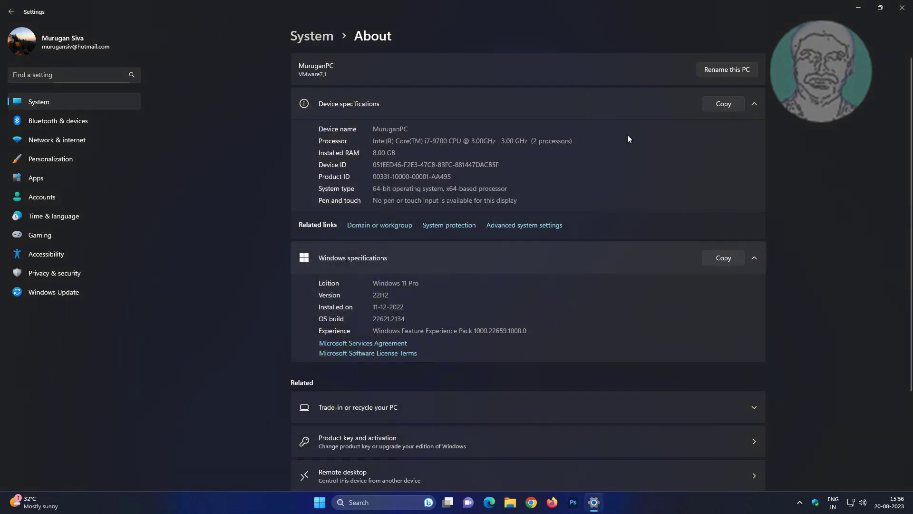
click(902, 7)
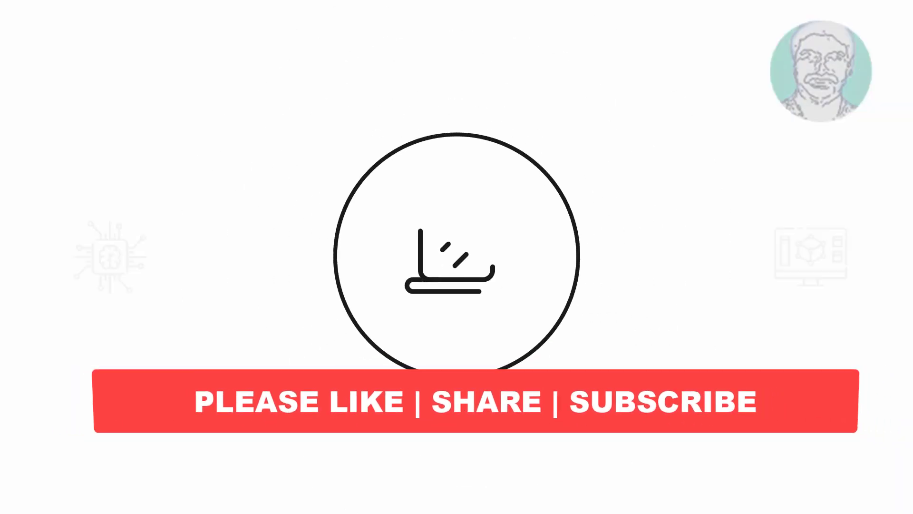